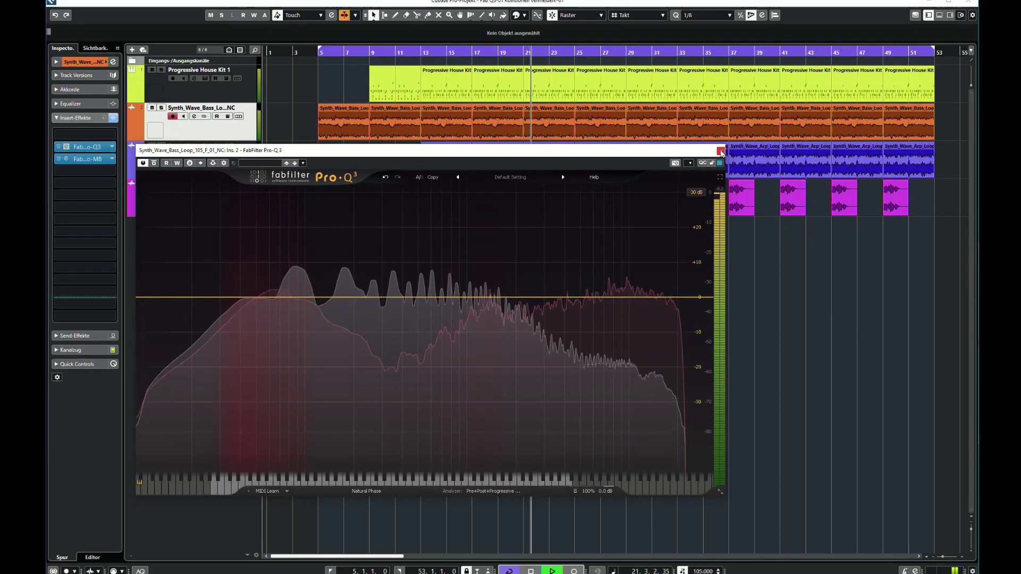
Close the bass track's EQ, open the vocal track's FabFilter Pro-Q 3 and place its window below the tracks.
left_click(720, 151)
left_click(182, 215)
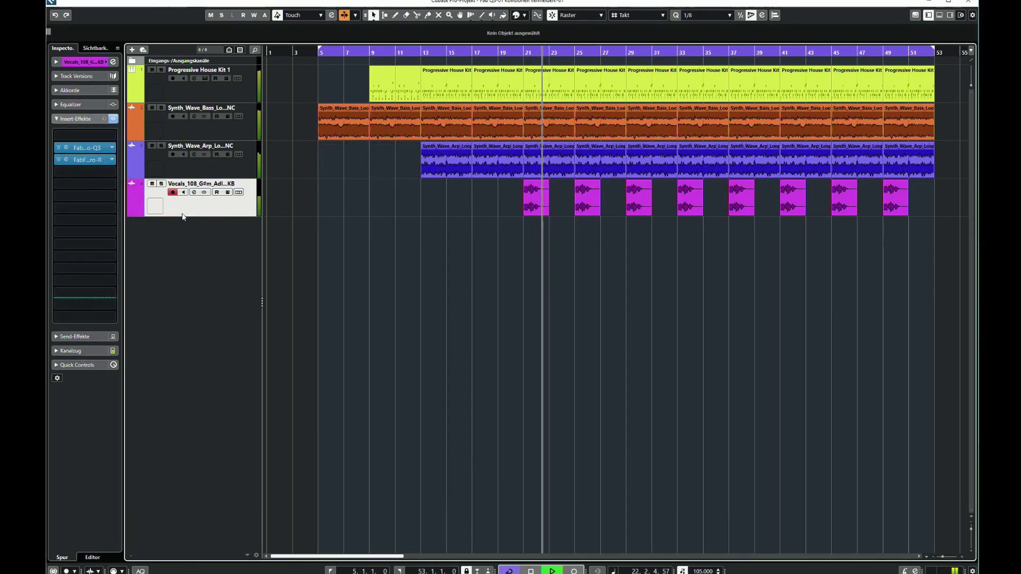
left_click(66, 147)
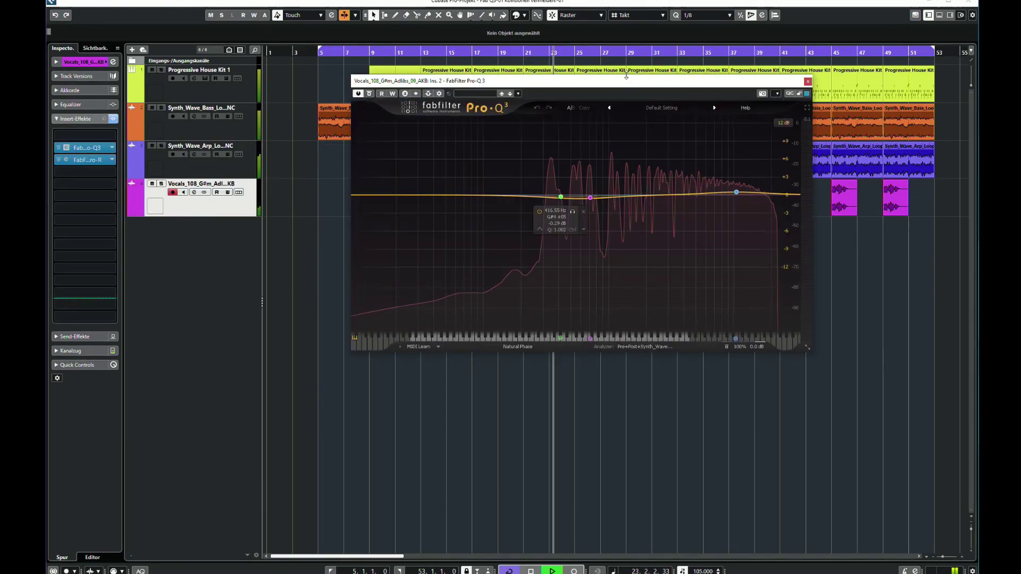
left_click_drag(624, 84, 731, 265)
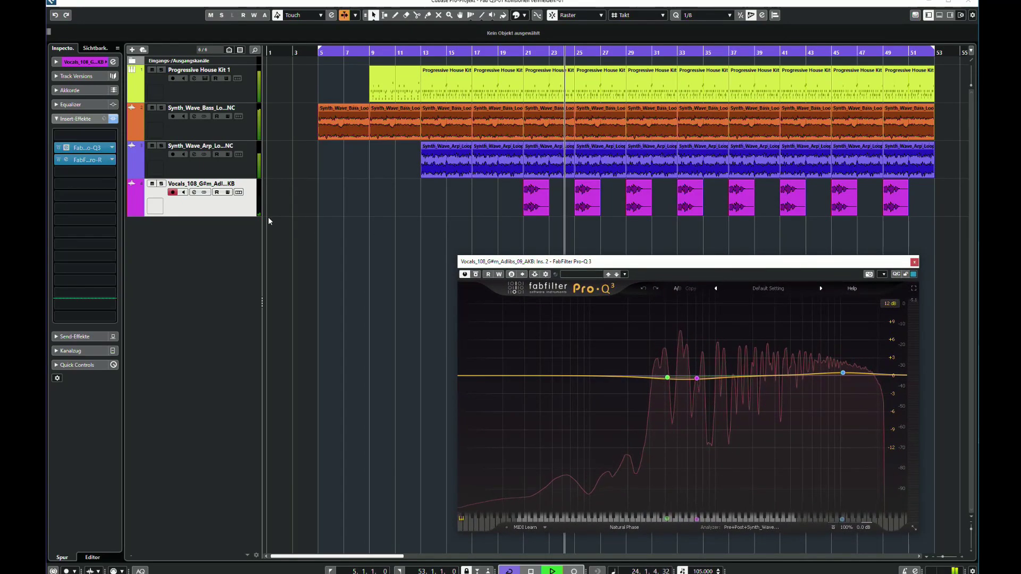
Open the Pro-Q 3 insert on the Synth_Wave_Arp track for a brief look and close it again.
left_click(155, 173)
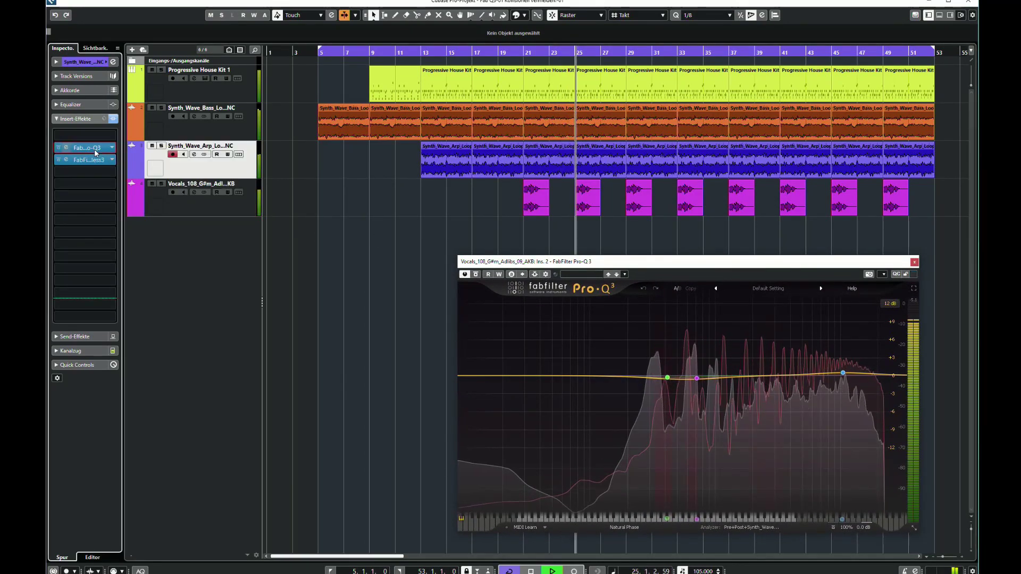
left_click(66, 148)
left_click(815, 159)
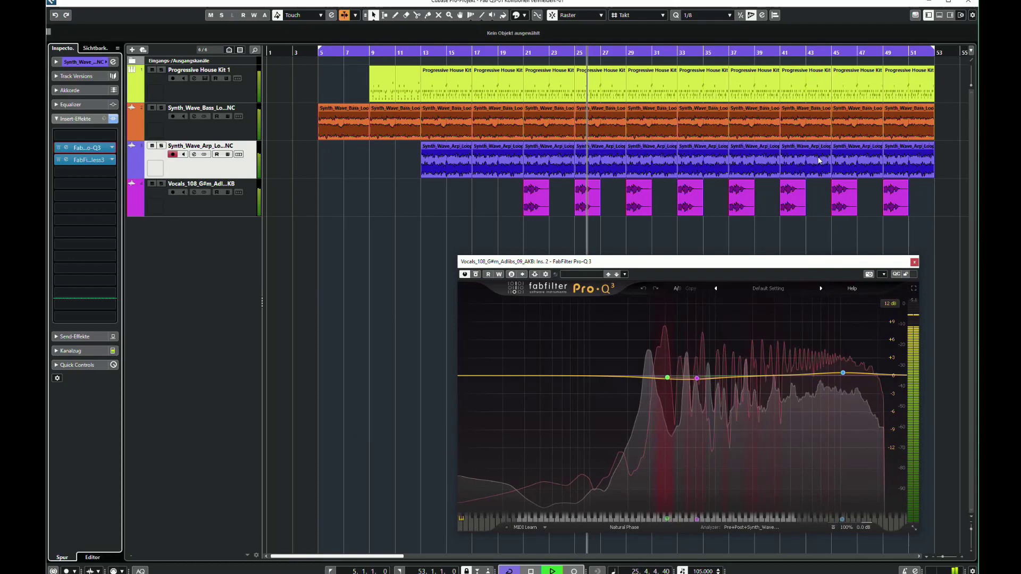
Inspect the existing EQ bands in the vocal track's Pro-Q 3 and close its window.
left_click_drag(812, 263, 753, 249)
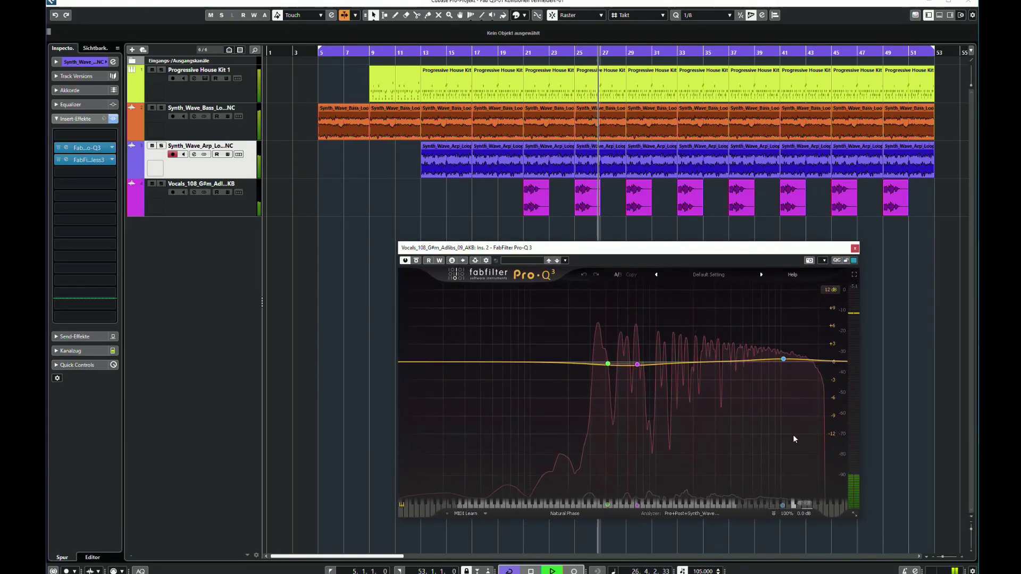
mouse_move(603, 371)
left_click(636, 365)
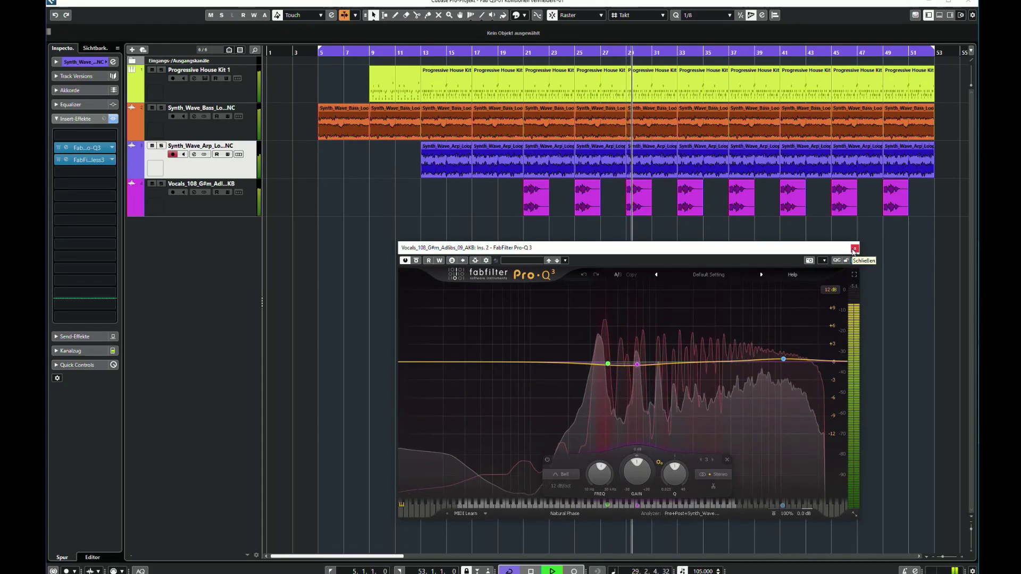
left_click(853, 250)
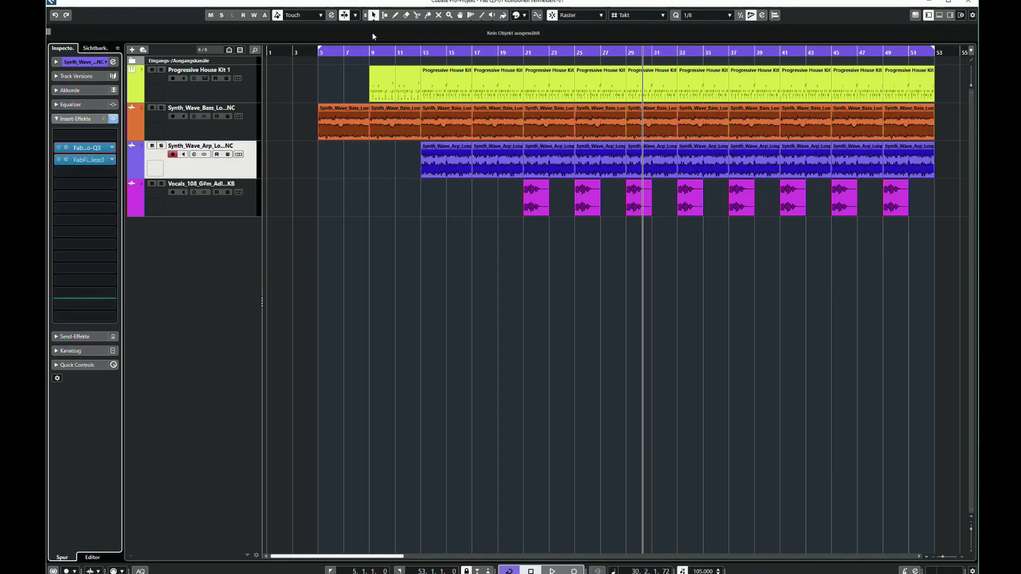
Play the project from bar 9 with the Synth_Wave_Bass track's Pro-Q 3 open.
left_click(374, 54)
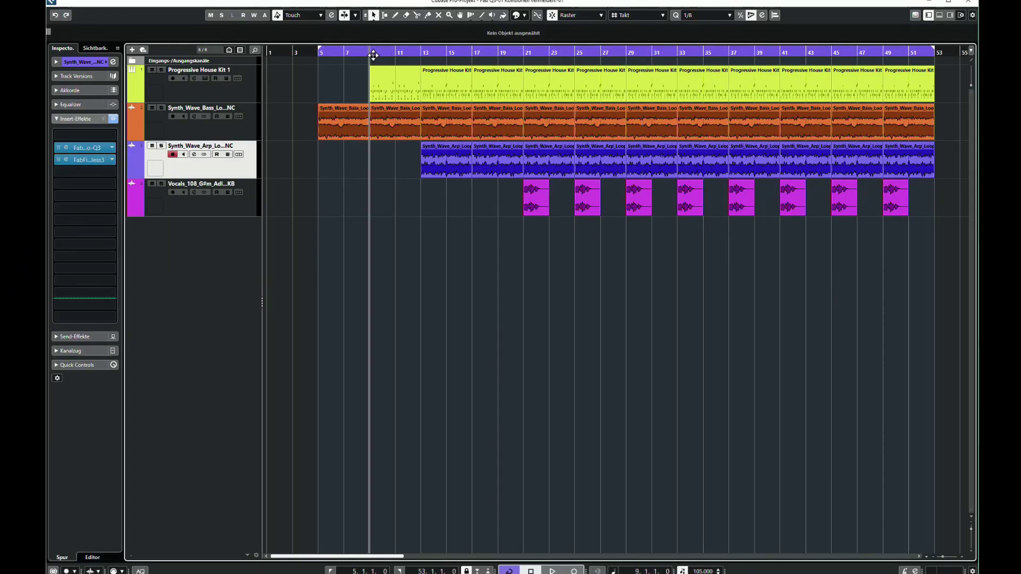
left_click(179, 128)
left_click(91, 147)
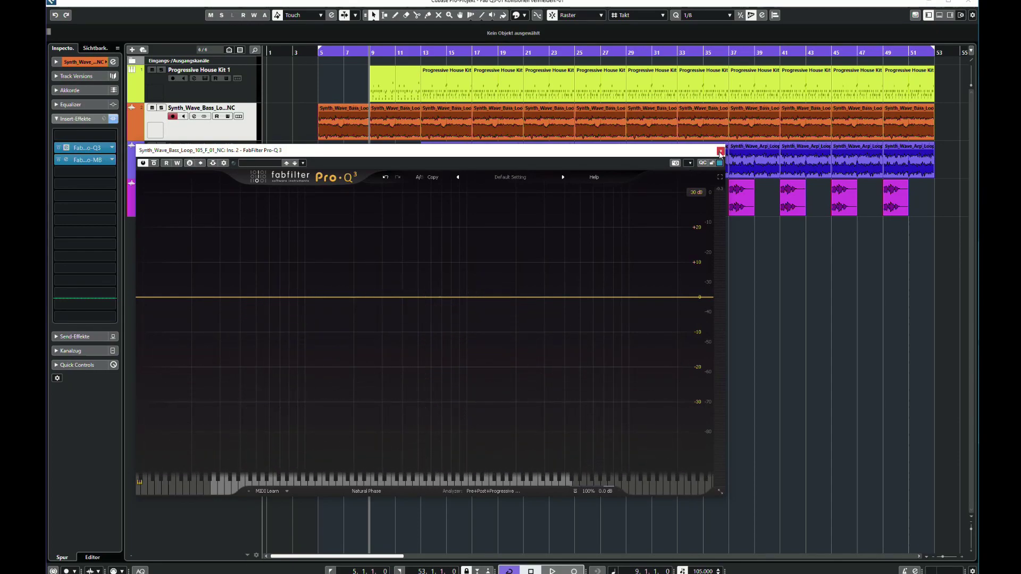
key("space")
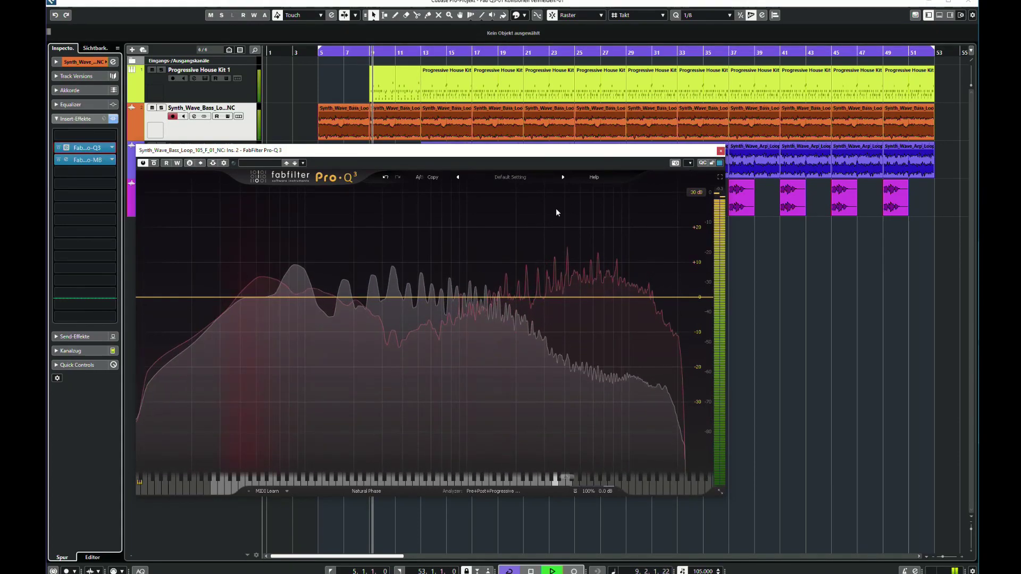
Turn off the external spectrum in the bass EQ's analyzer and play the project.
left_click(496, 489)
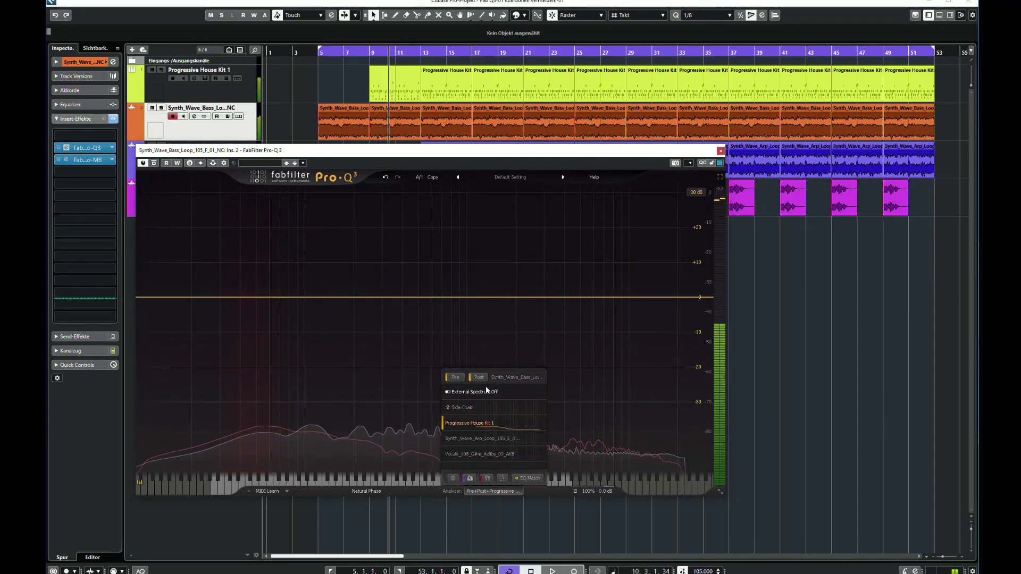
mouse_move(473, 393)
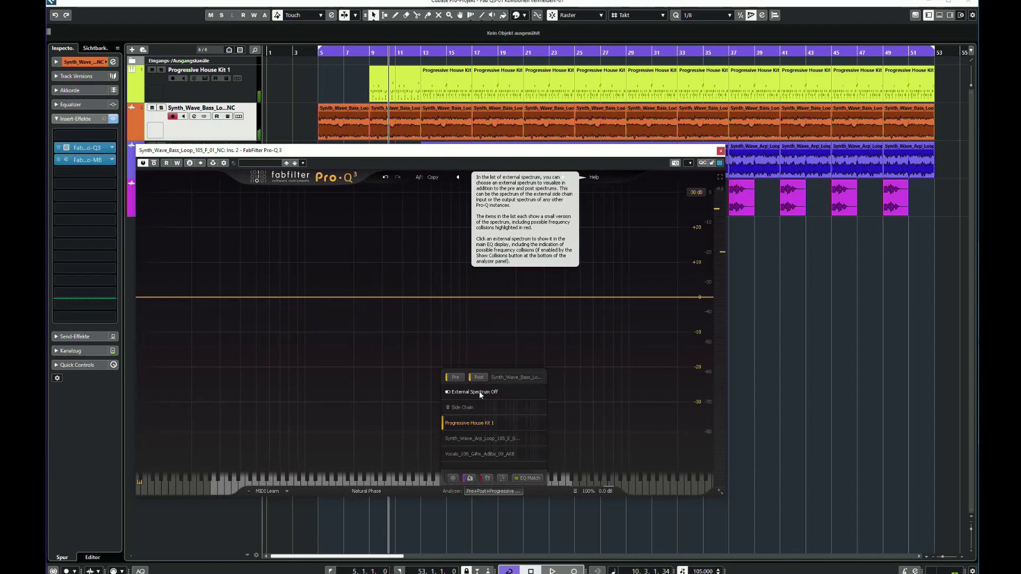
left_click(486, 393)
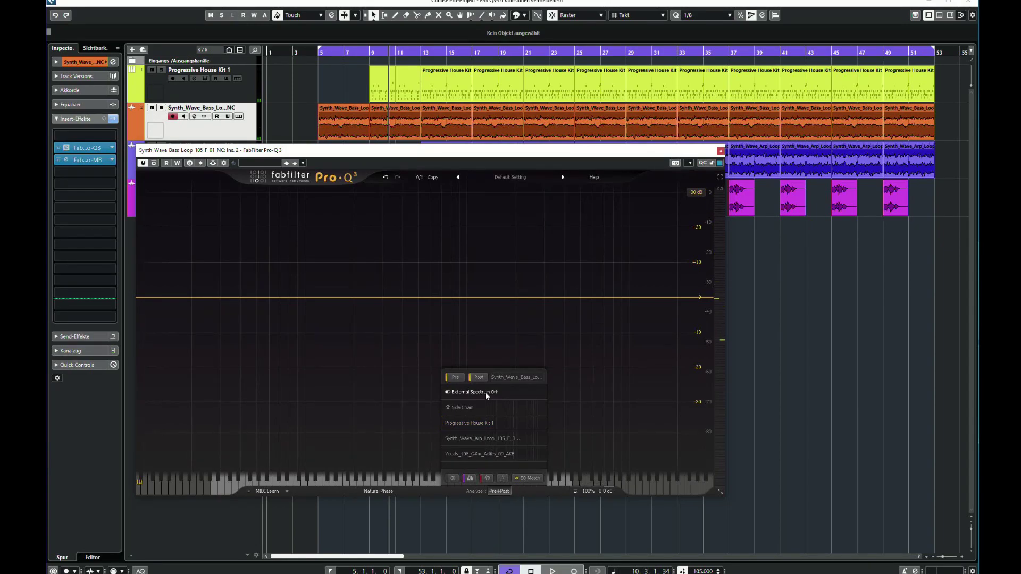
key("space")
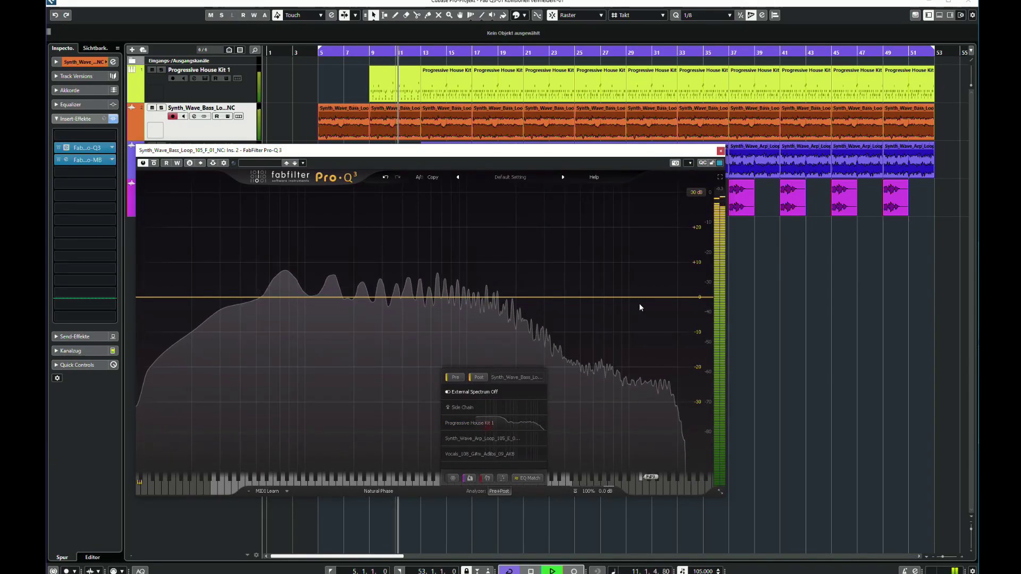
Solo the bass track to check its spectrum alone, release the solo and stop playback.
left_click(161, 108)
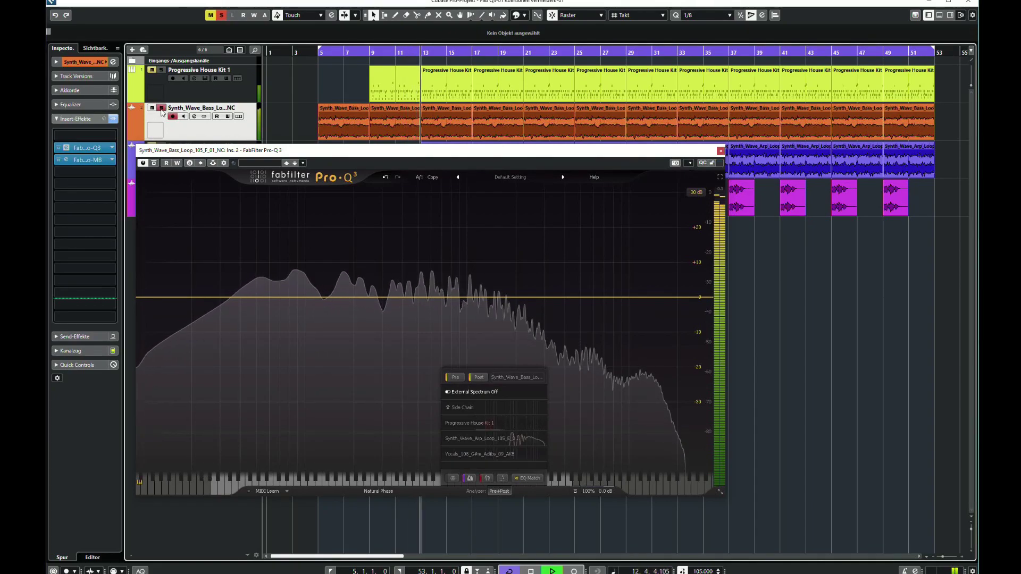
key("space")
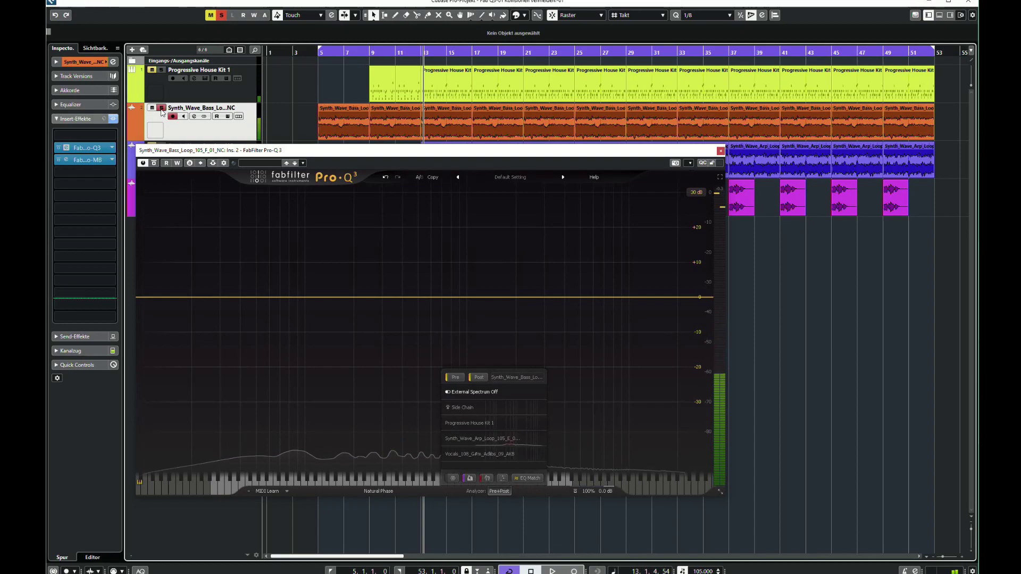
key("space")
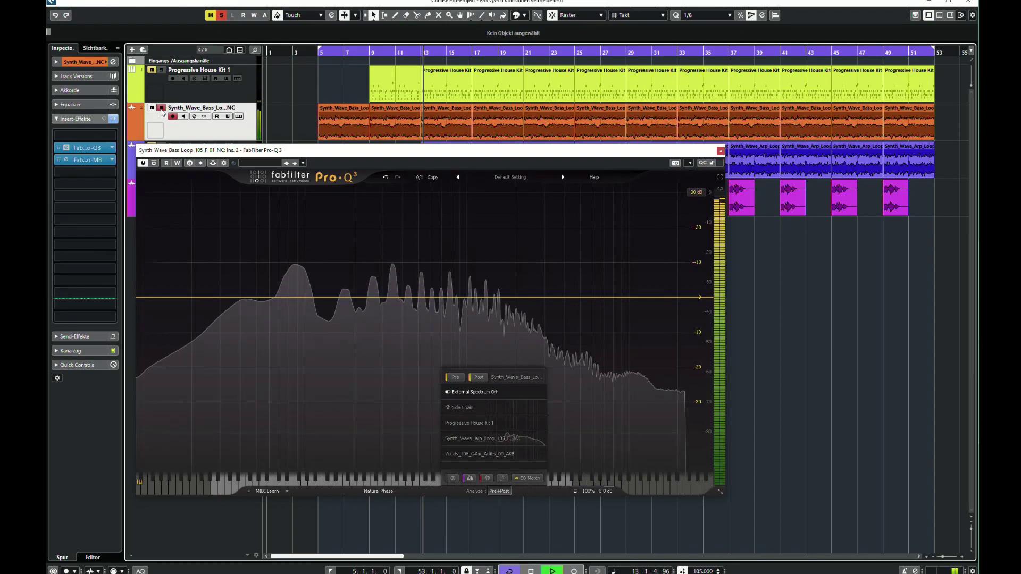
left_click(162, 109)
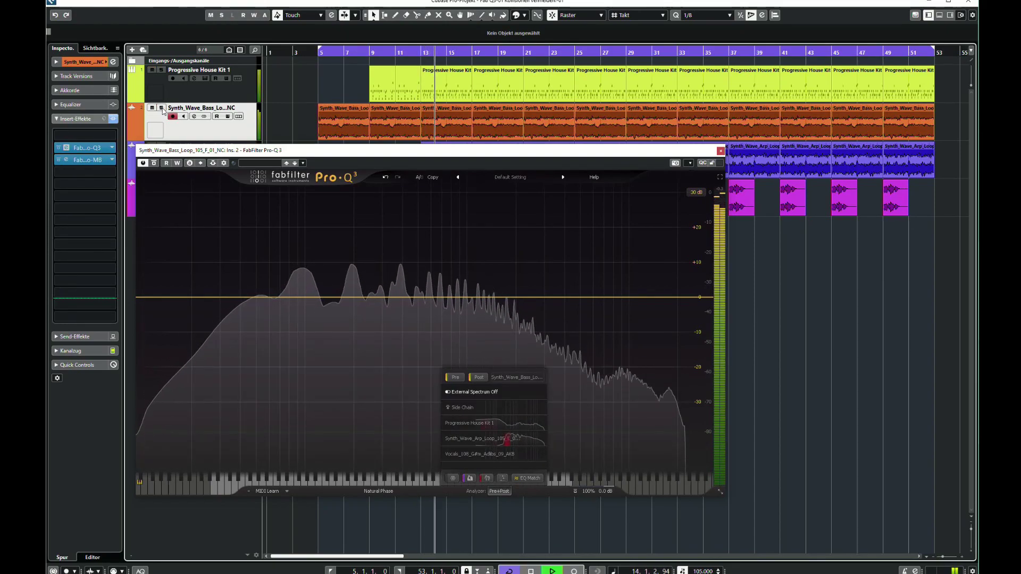
key("space")
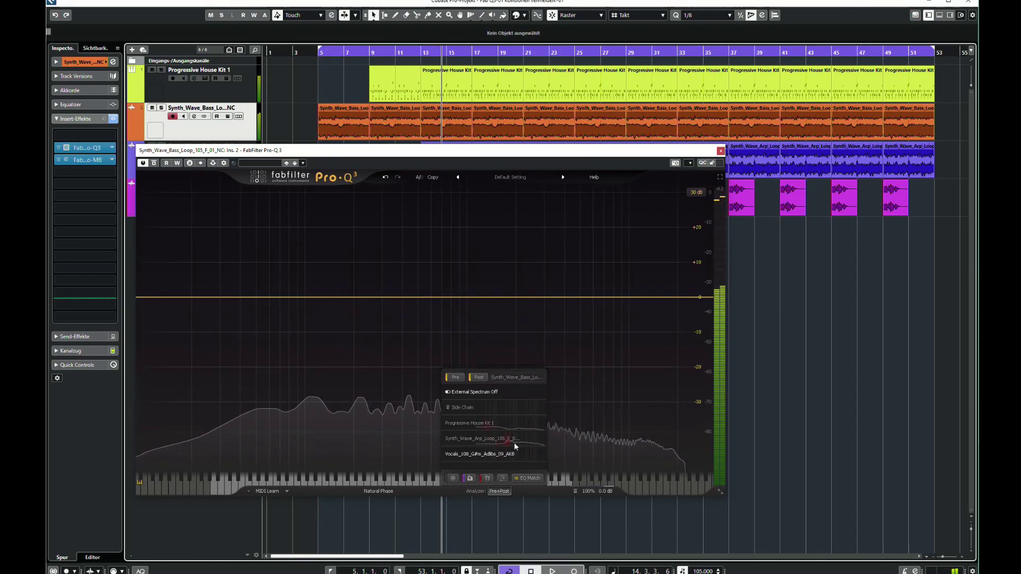
Show Progressive House Kit 1 as the external spectrum in the bass EQ's analyzer and play the project.
left_click(490, 439)
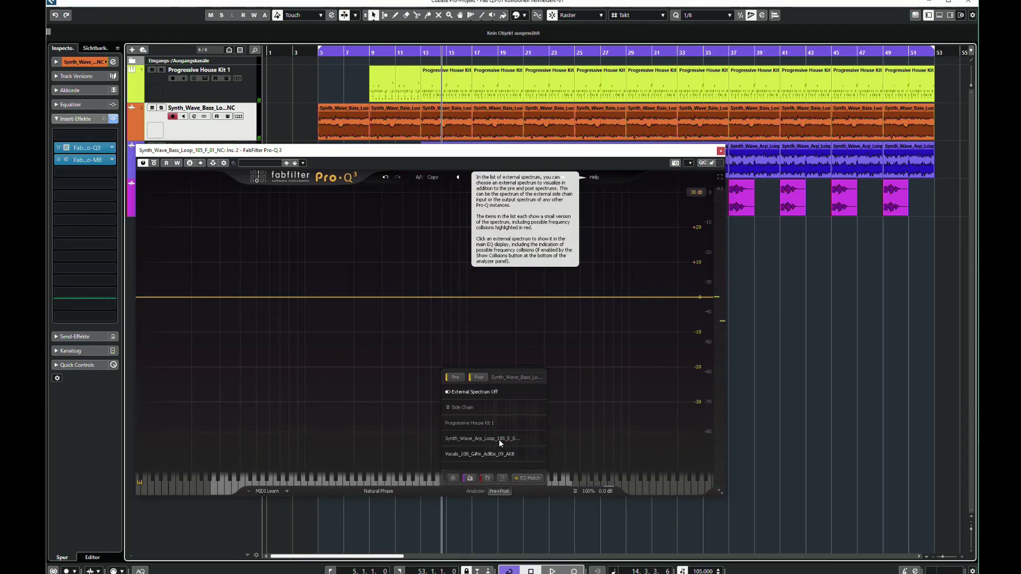
left_click(499, 423)
left_click(494, 424)
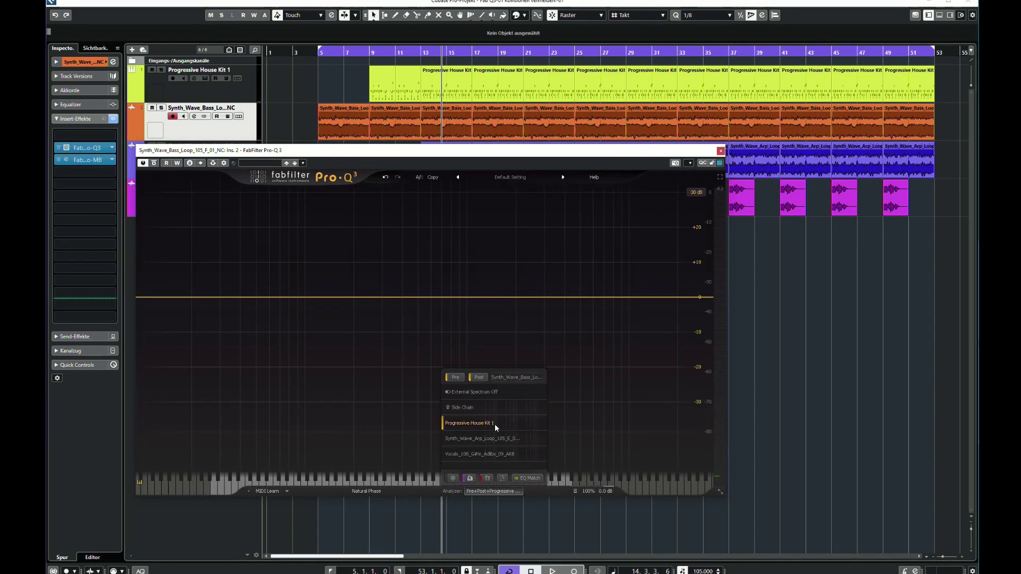
key("space")
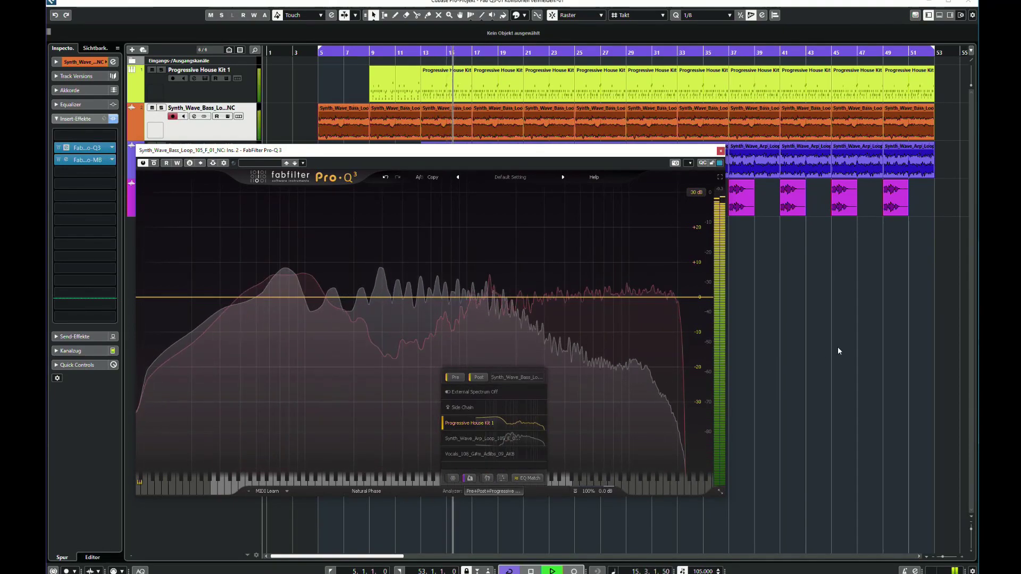
Reposition the bass EQ window over the arrangement and restart playback from bar 13.
left_click_drag(506, 151, 565, 125)
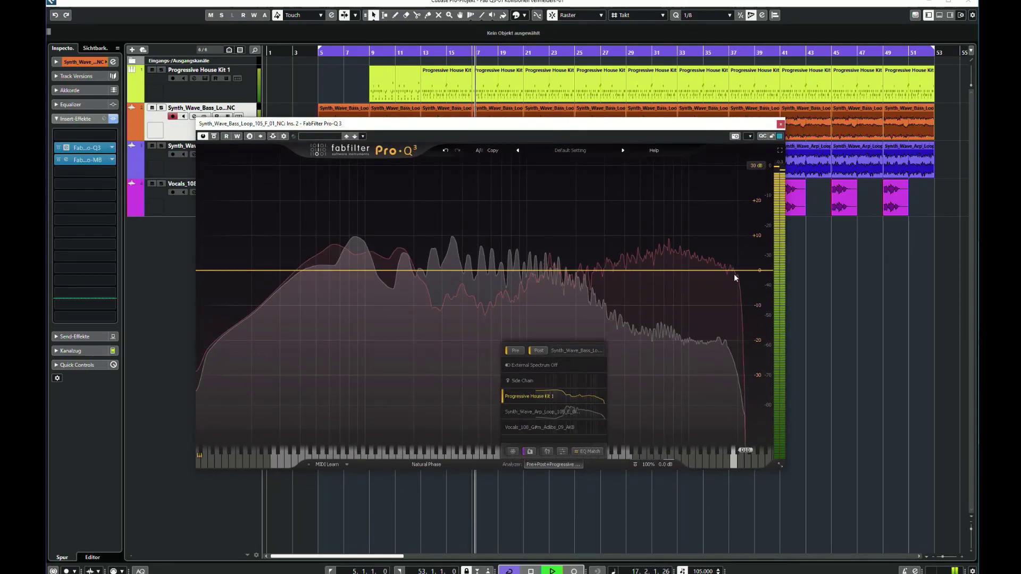
key("space")
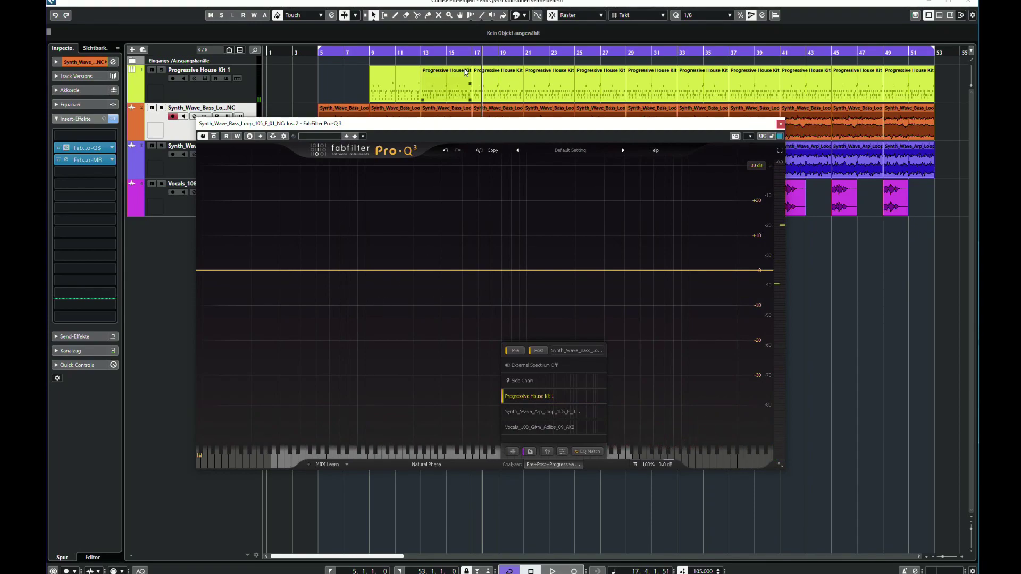
left_click(424, 54)
key("space")
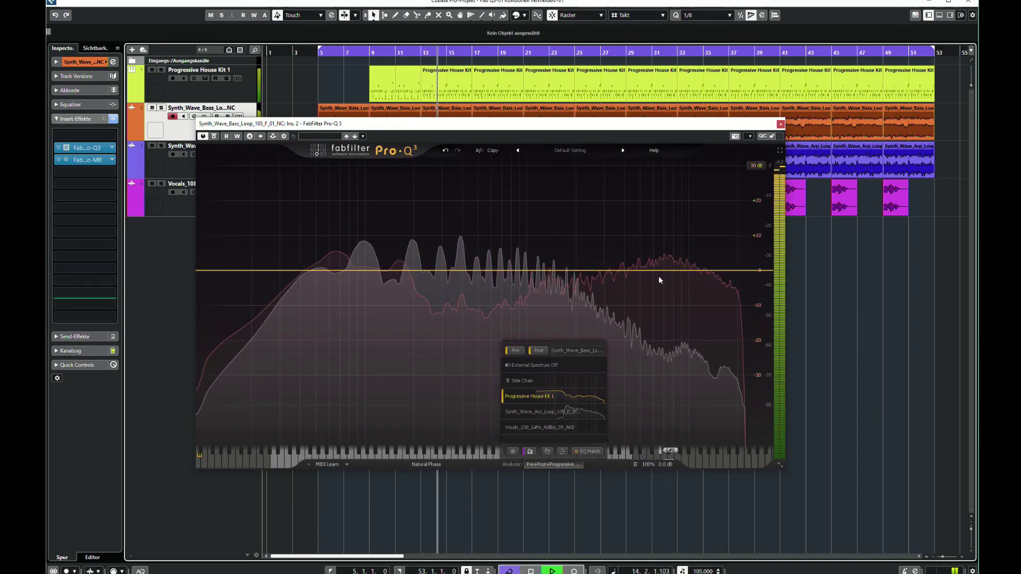
Play and pause the project to compare the bass spectrum with the drum kit's spectrum in the analyzer.
key("space")
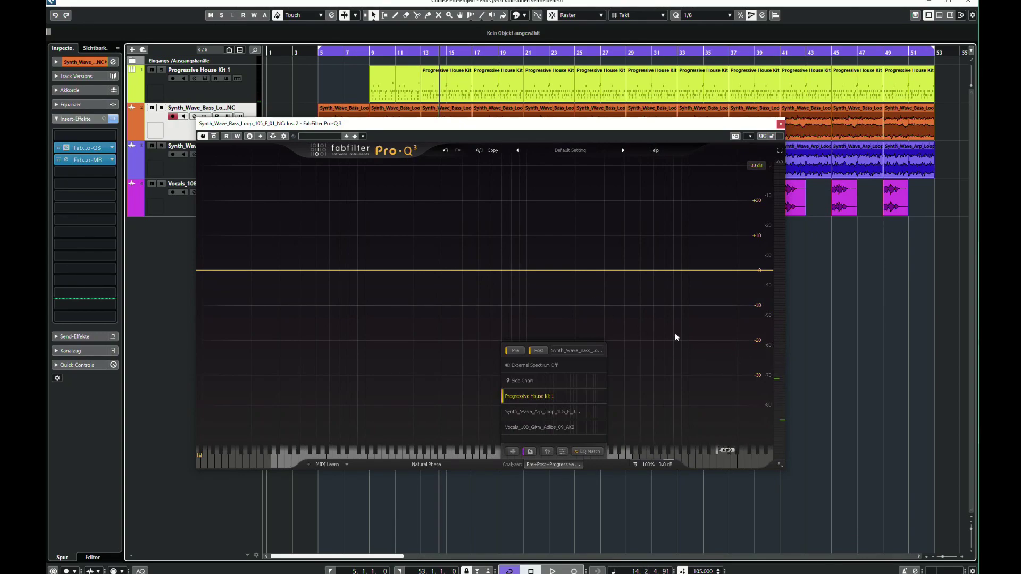
key("space")
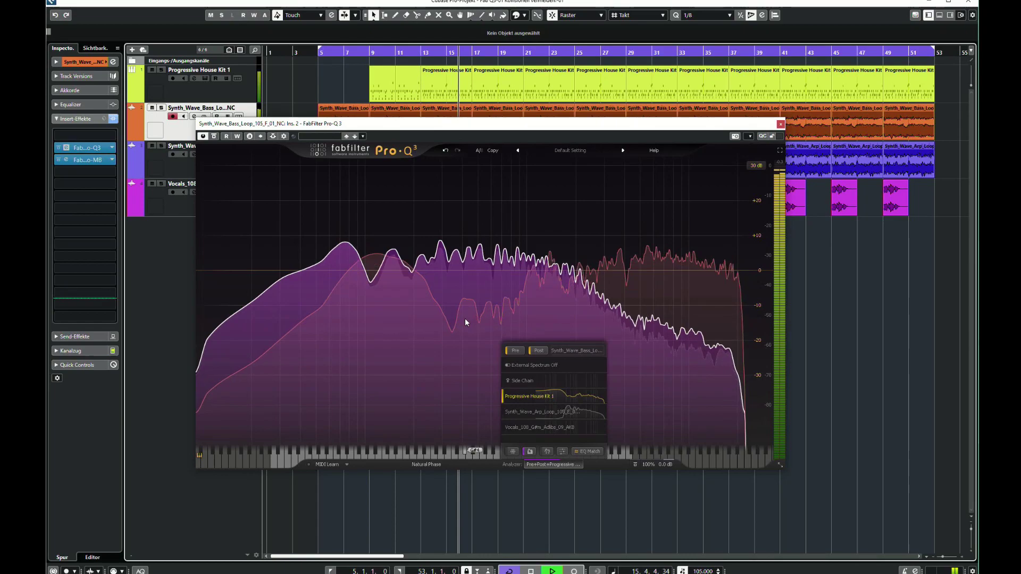
key("space")
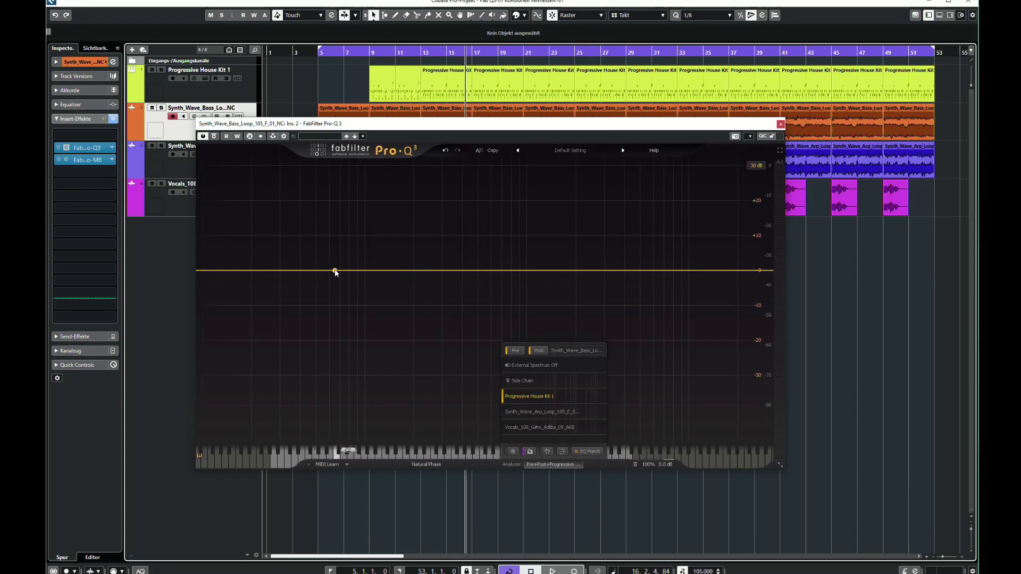
key("space")
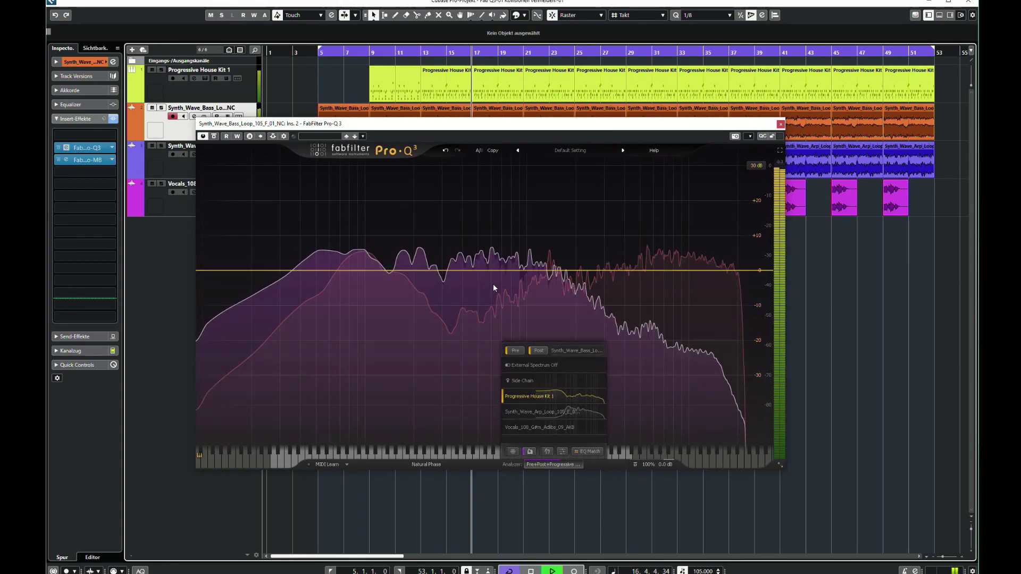
key("space")
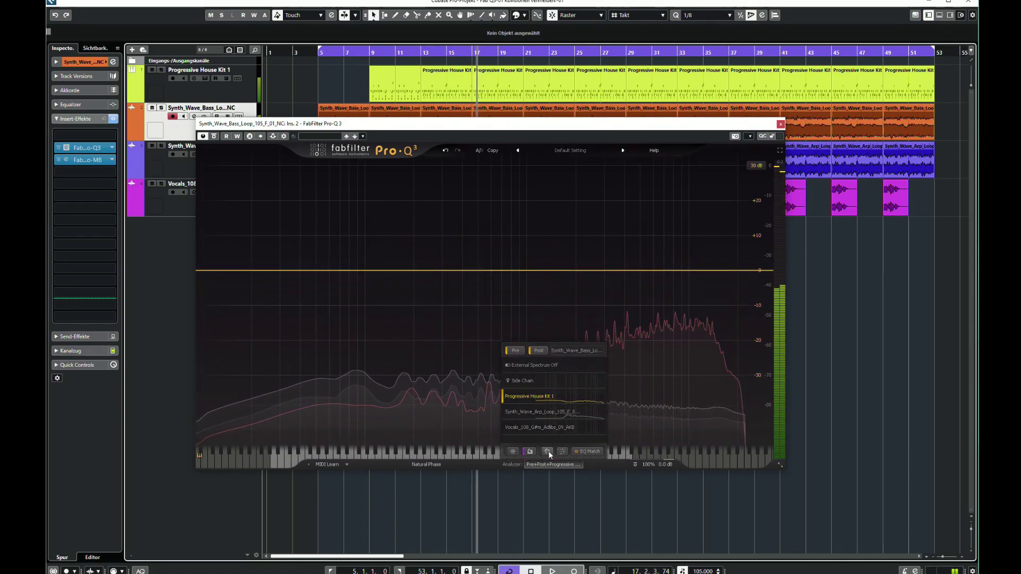
Enable Show Collisions in the bass EQ's analyzer and play the project to examine the overlap with the drum kit.
mouse_move(548, 451)
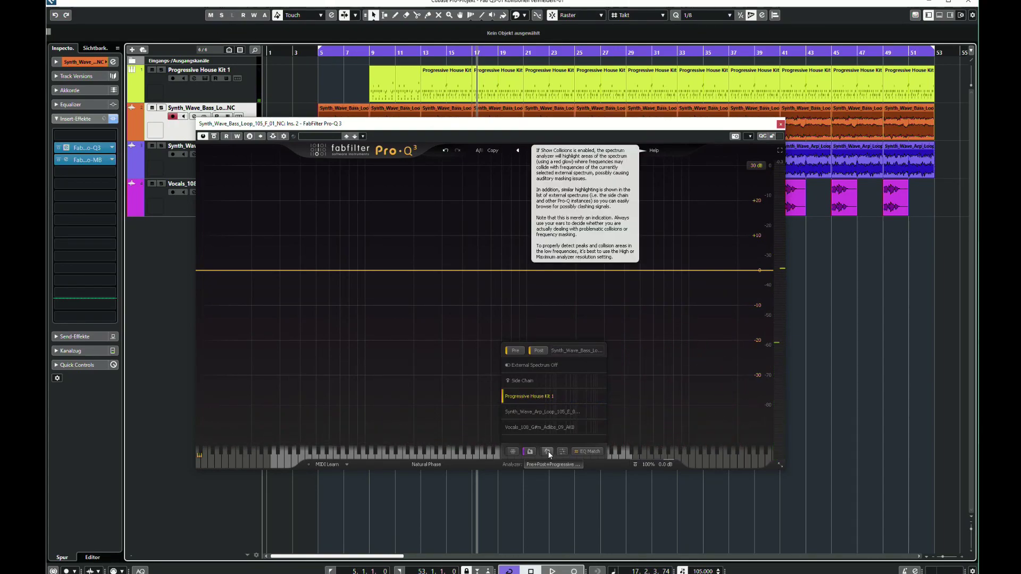
left_click(547, 451)
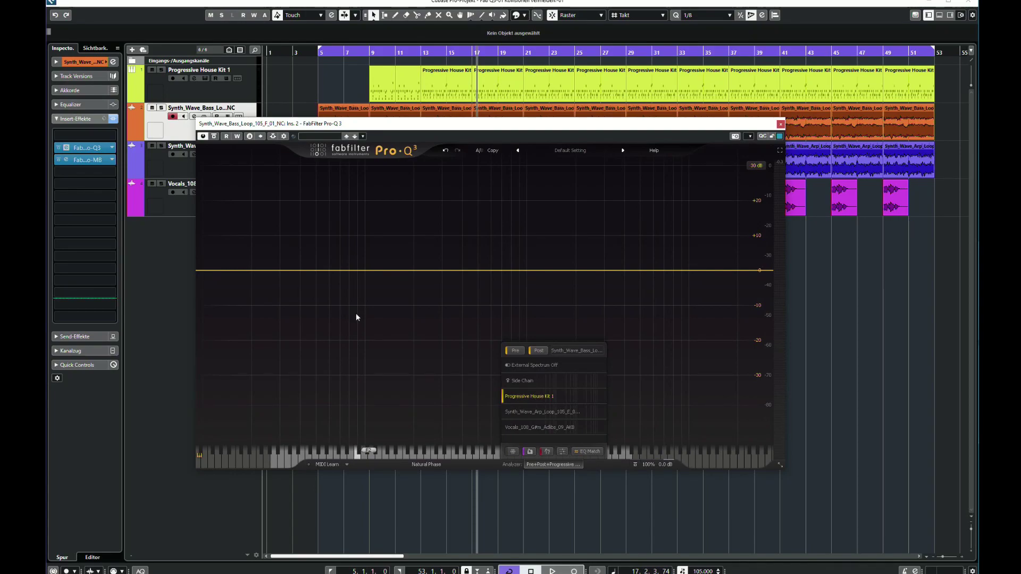
key("space")
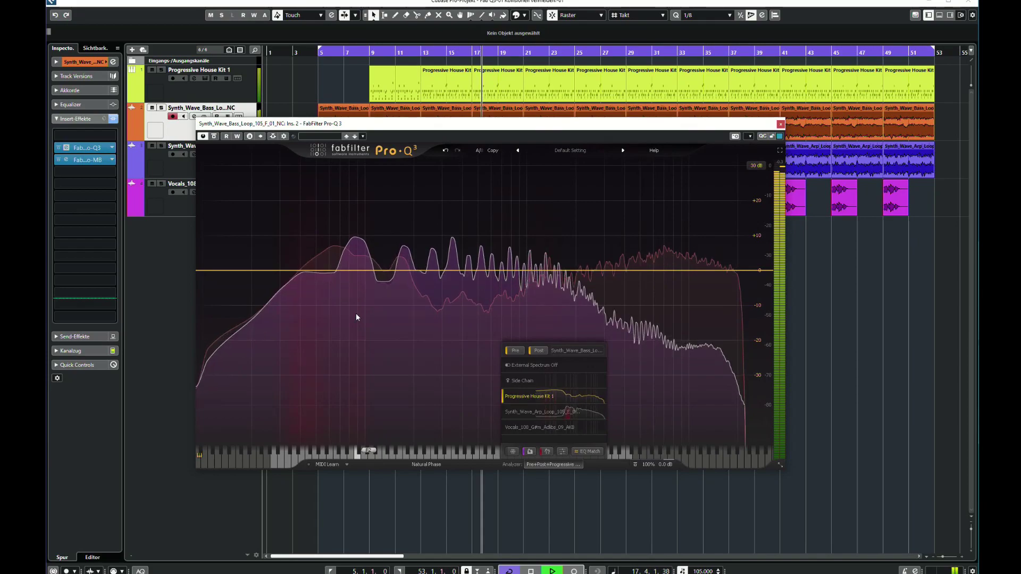
mouse_move(309, 362)
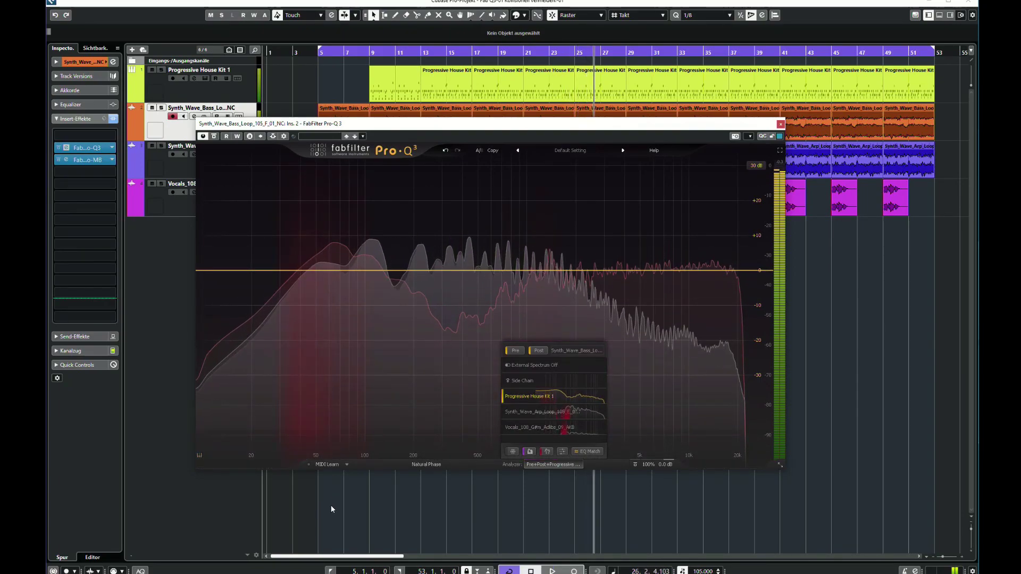
Stop playback, swap the bass EQ window for the bass track's FabFilter Pro-MB, and place it beneath the bass and arp tracks.
key("space")
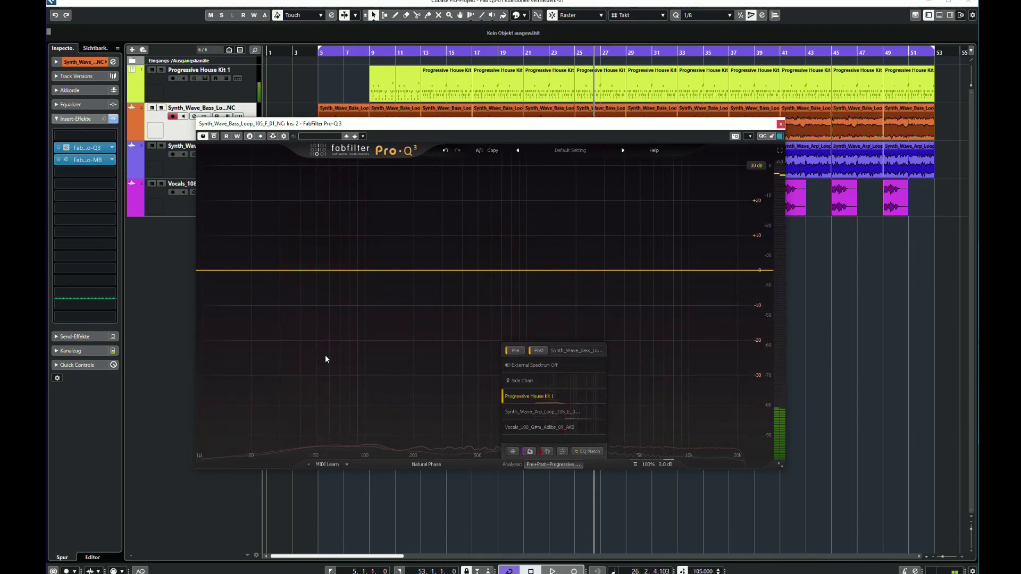
left_click(779, 125)
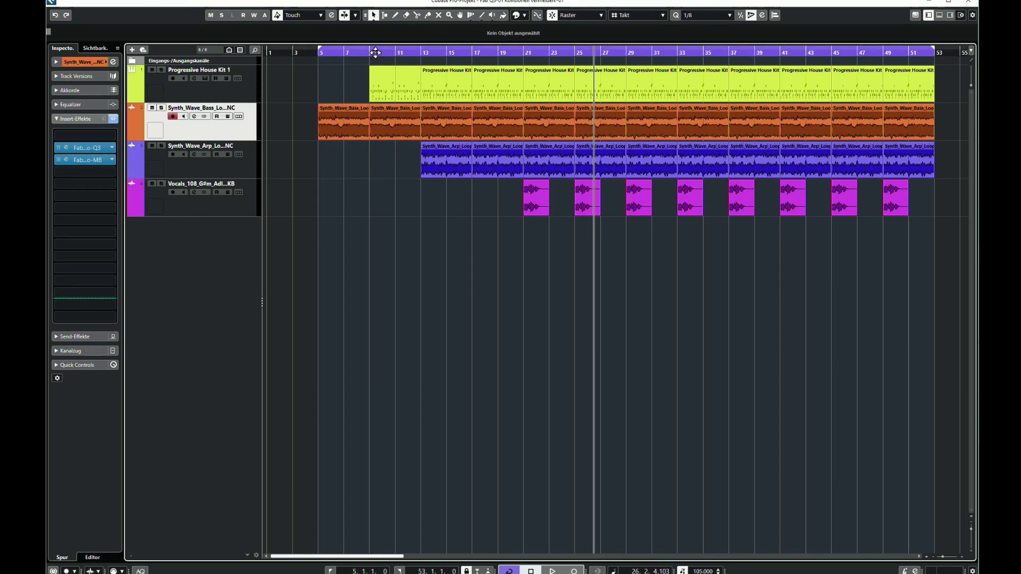
left_click(109, 161)
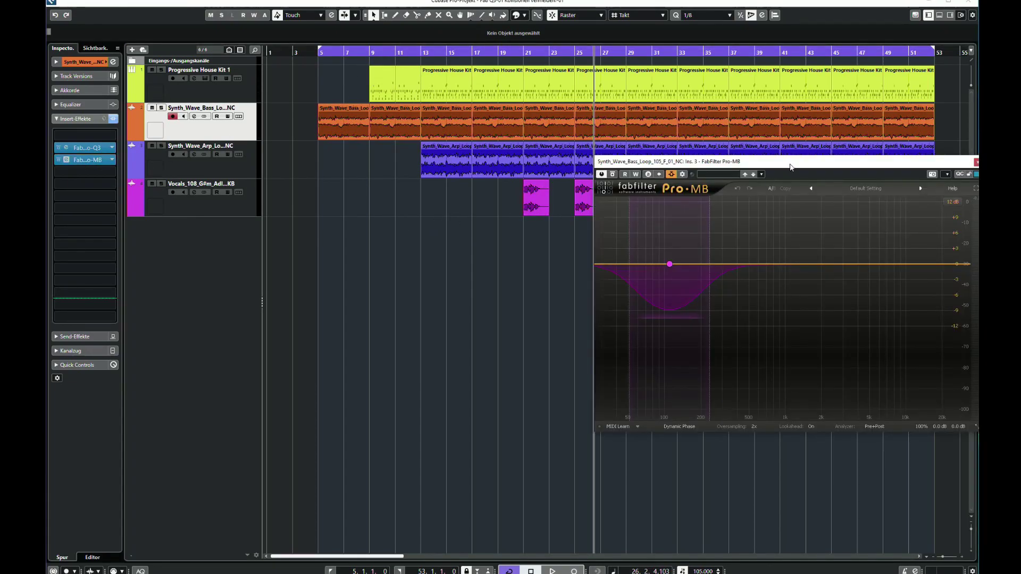
left_click_drag(789, 167, 451, 230)
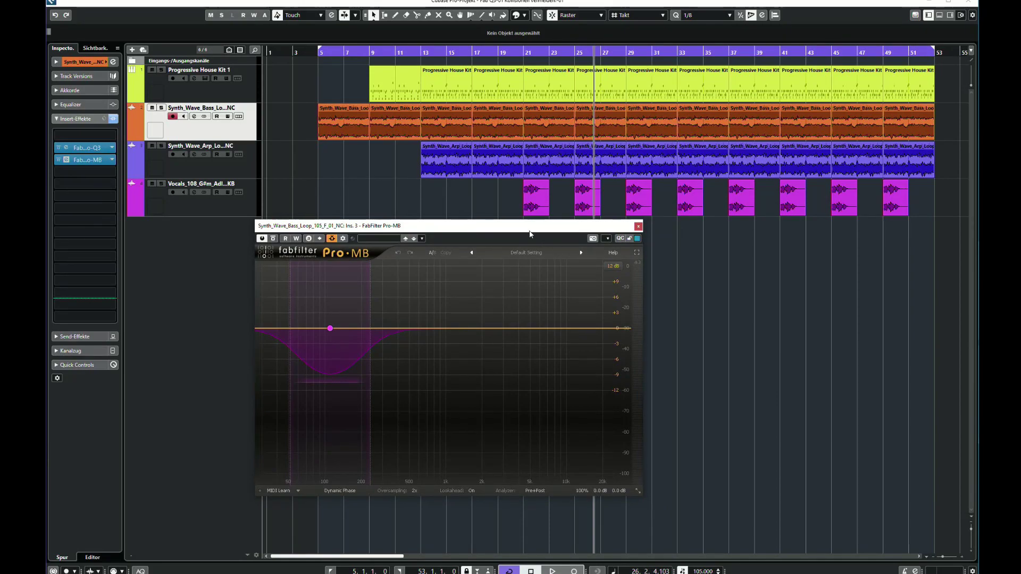
left_click_drag(530, 234, 503, 219)
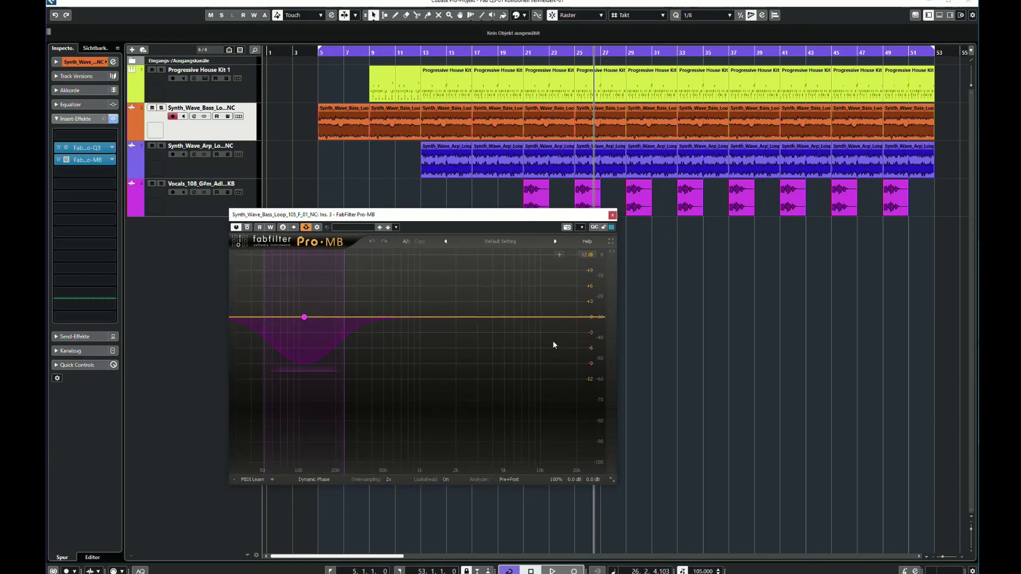
Check Progressive House Kit 1 as Pro-MB's side-chain input and play the project from bar 11.
left_click(317, 228)
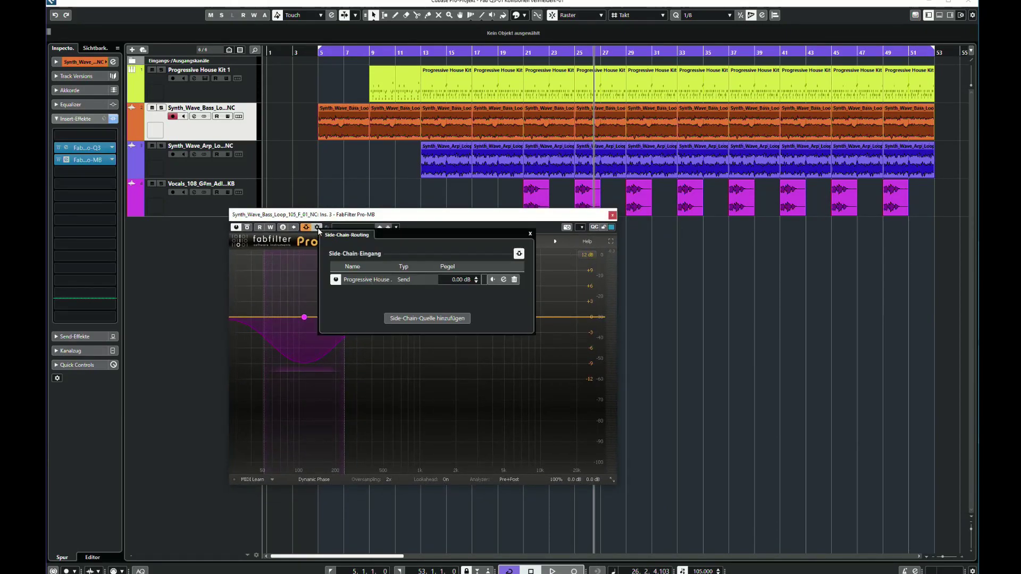
left_click(530, 234)
left_click(400, 55)
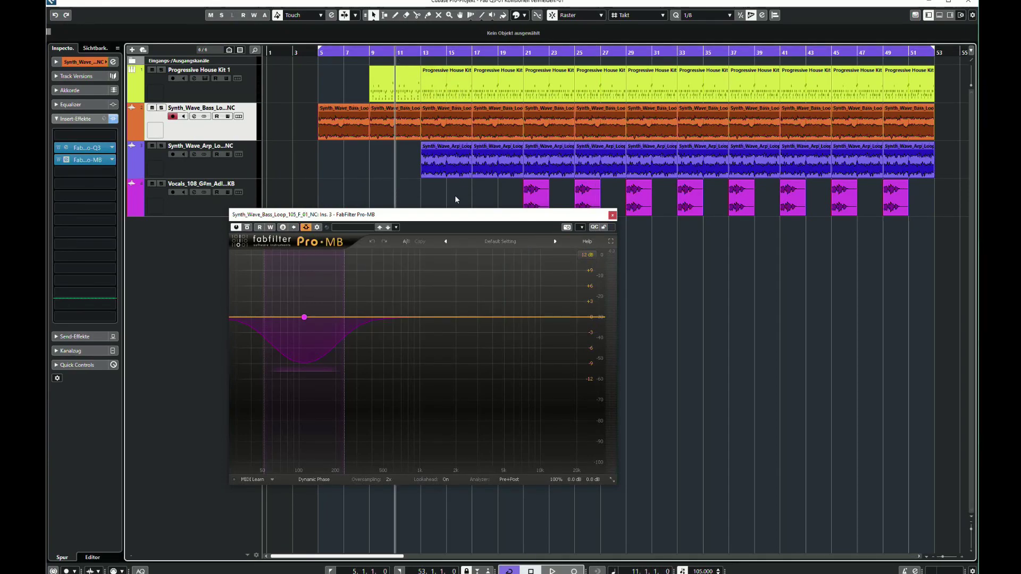
key("space")
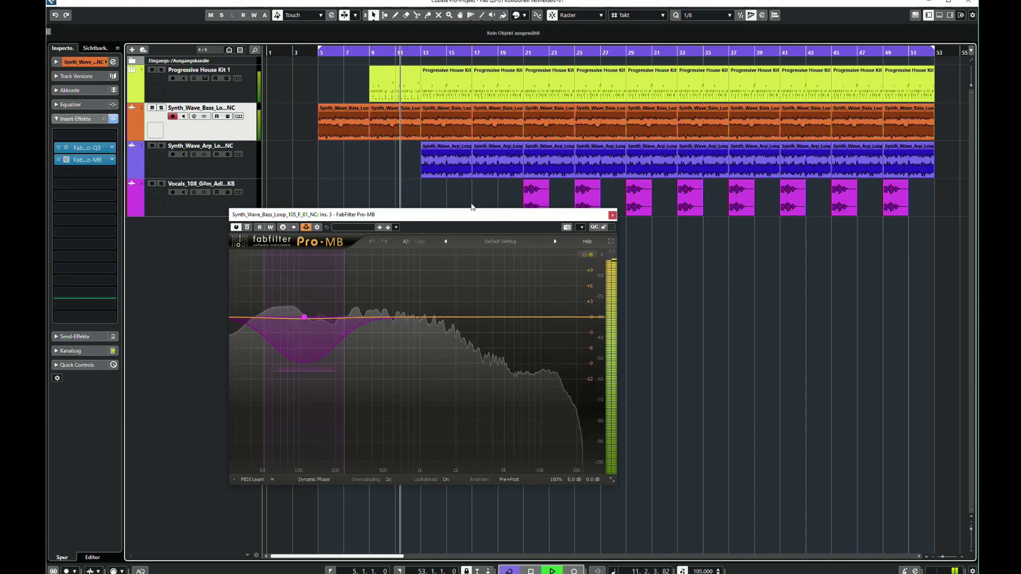
Show the low band's settings in Pro-MB, switch its side chain to In, and play the project for comparison.
left_click(305, 318)
key("space")
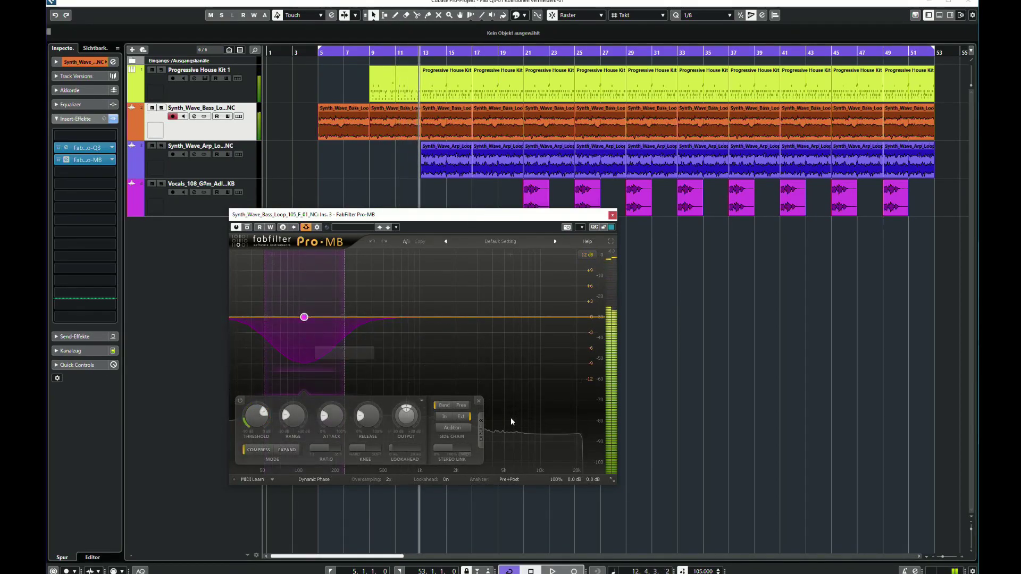
left_click(445, 416)
key("space")
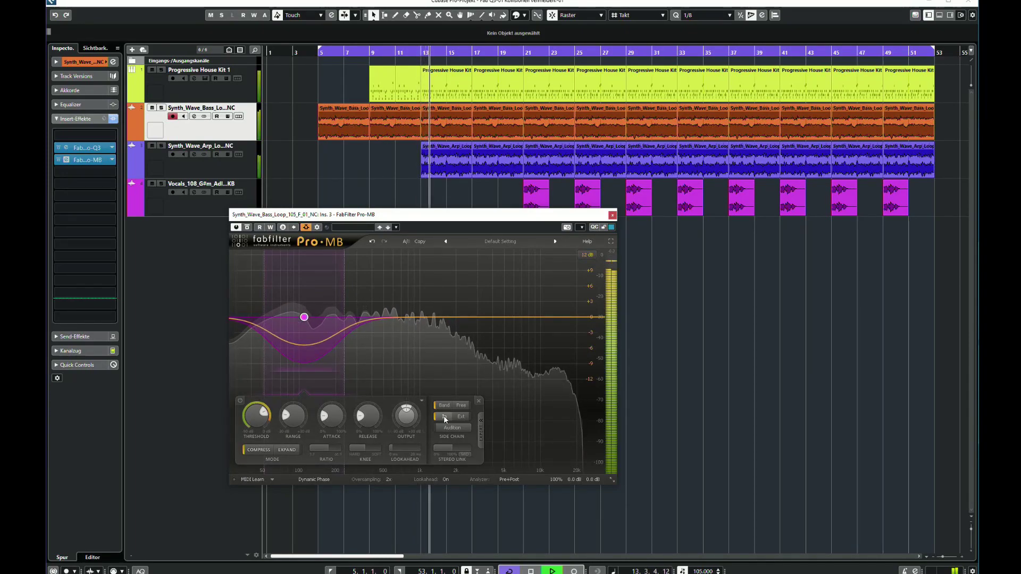
key("space")
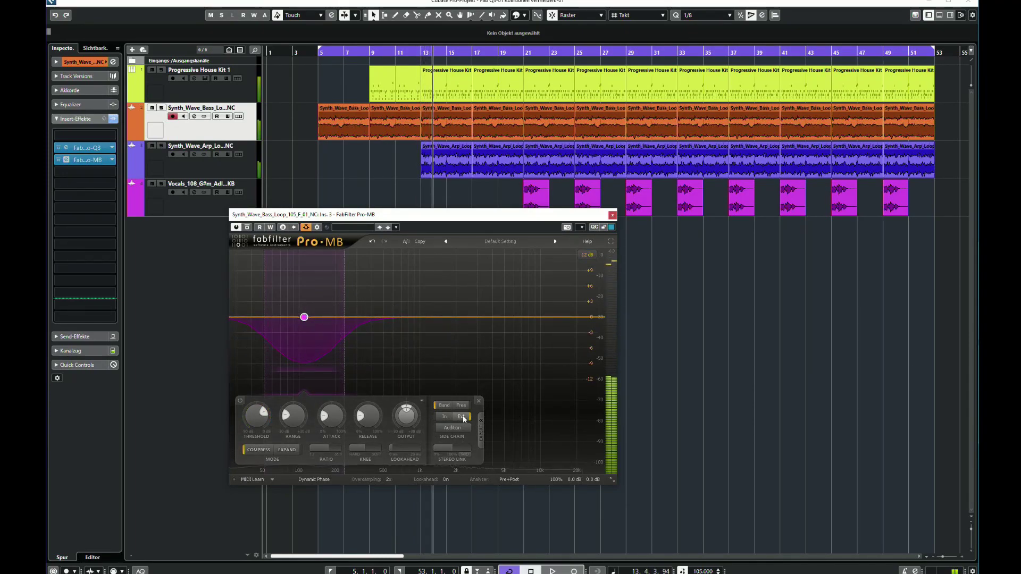
Switch the band's side chain to Ext and shift the band lower in frequency during playback.
left_click(462, 417)
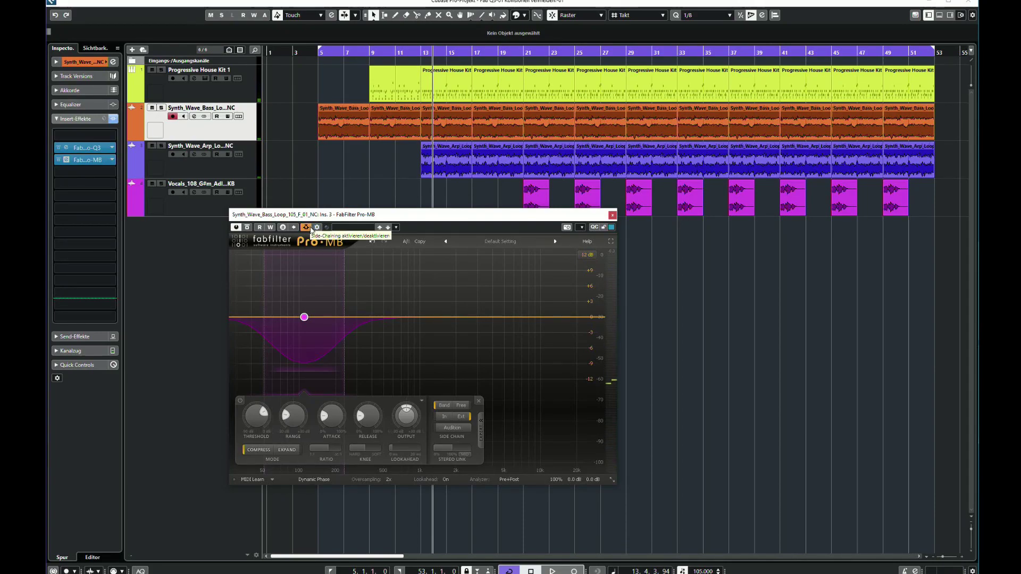
key("space")
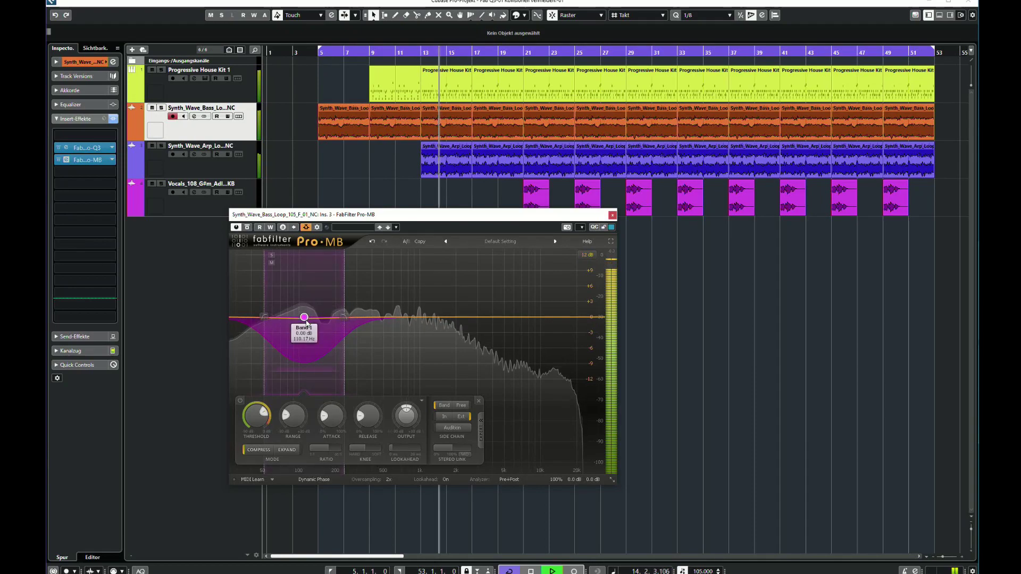
left_click_drag(304, 318, 273, 317)
key("space")
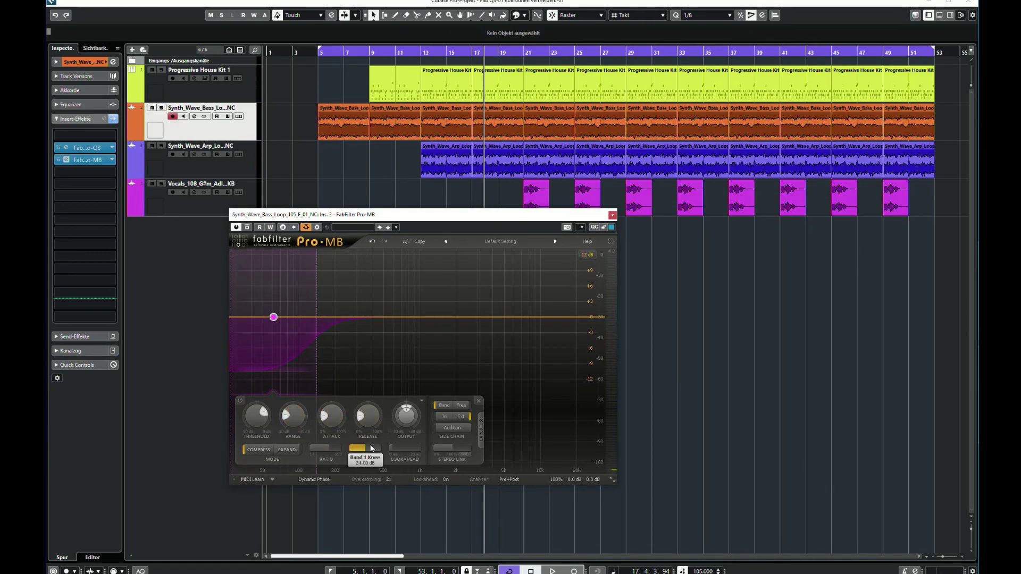
Adjust the low band's release to about 37 % while the project plays.
key("space")
mouse_move(365, 420)
left_mouse_down()
mouse_move(366, 364)
mouse_move(362, 431)
left_mouse_up()
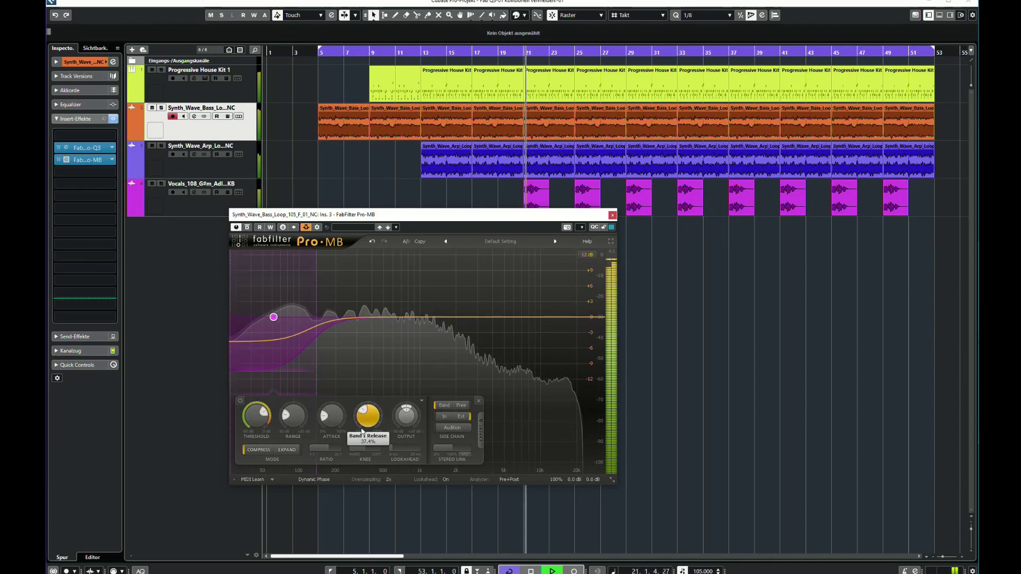
Close Pro-MB and view the collisions with the drum kit in the bass track's Pro-Q 3 before stopping and closing it.
left_click(612, 215)
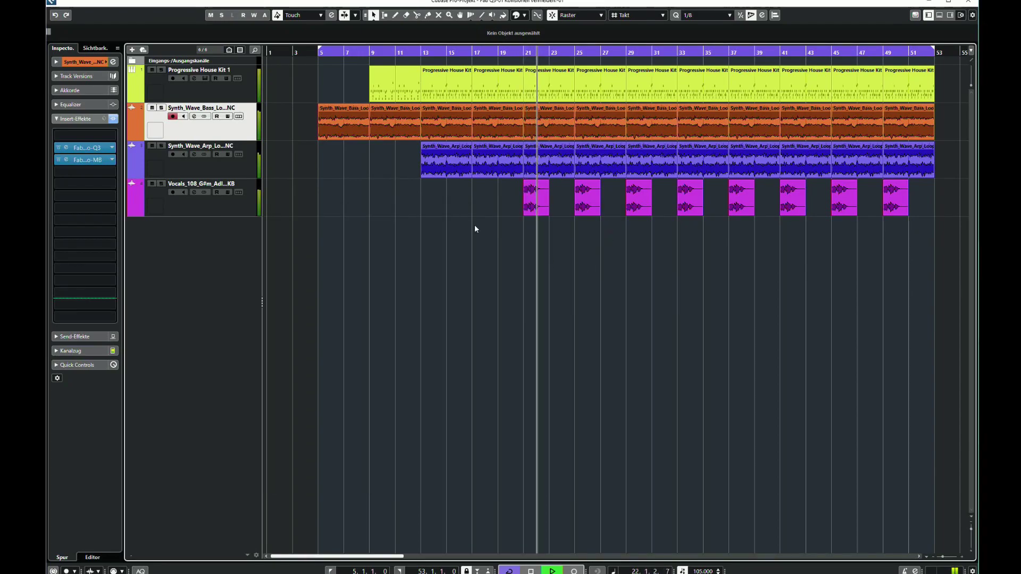
left_click(93, 148)
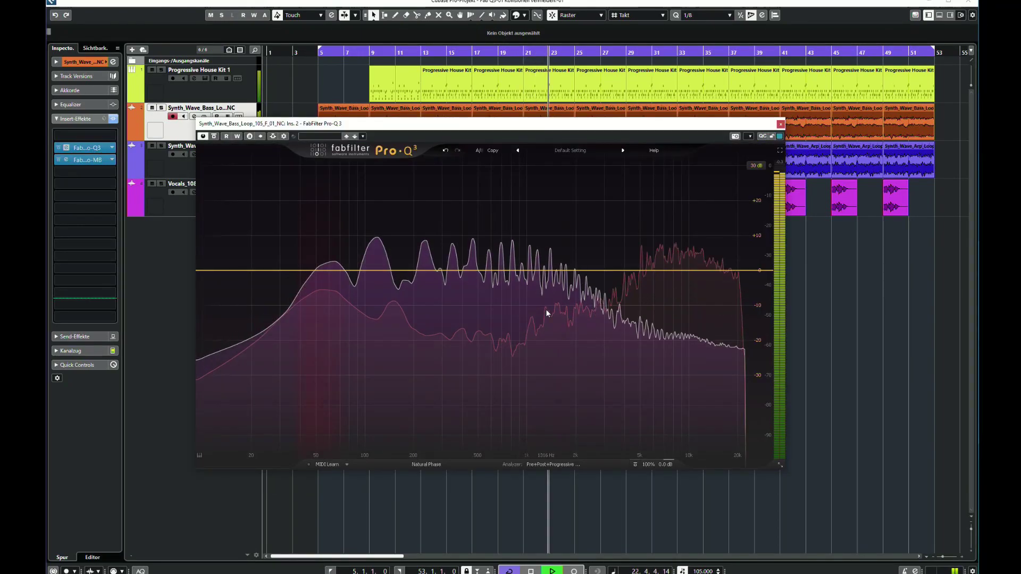
key("space")
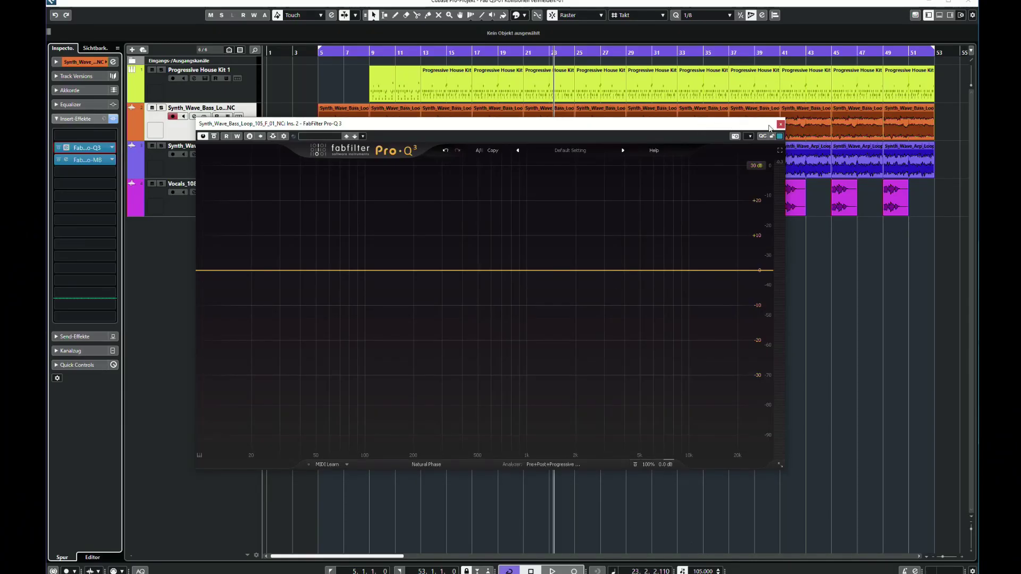
left_click(780, 125)
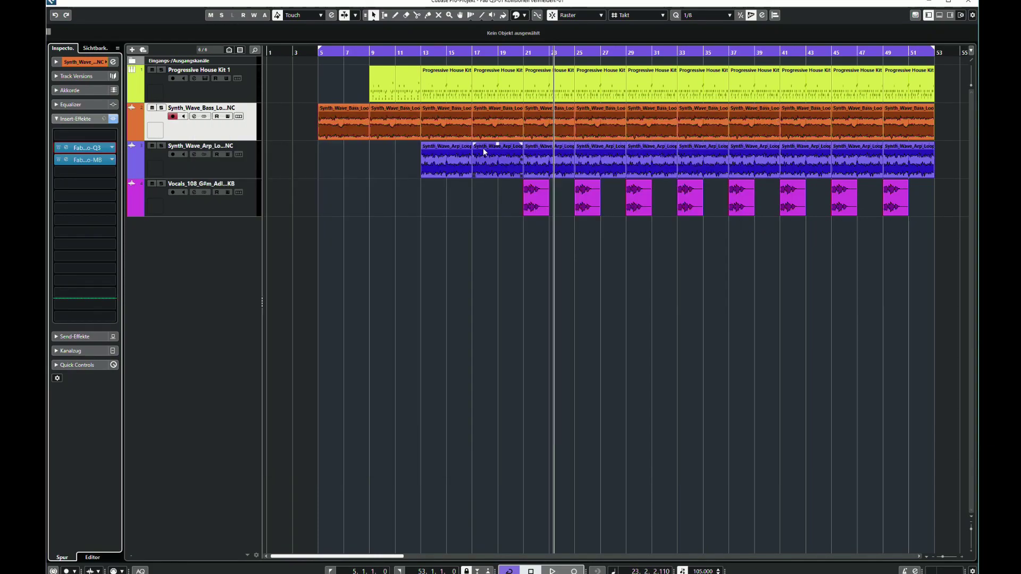
Solo the Synth_Wave_Arp track and listen to it from about bar 14.
left_click(147, 166)
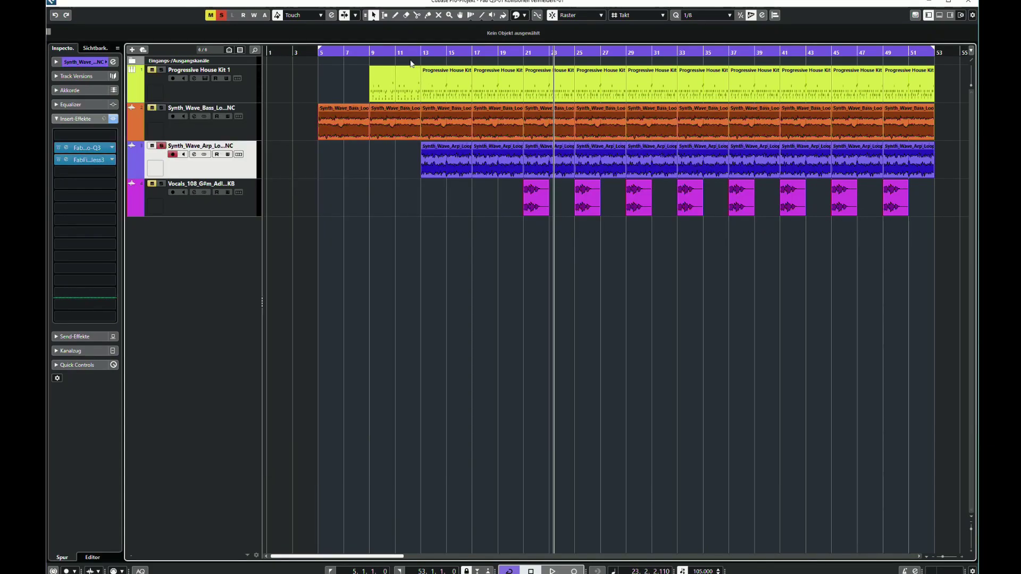
double_click(441, 53)
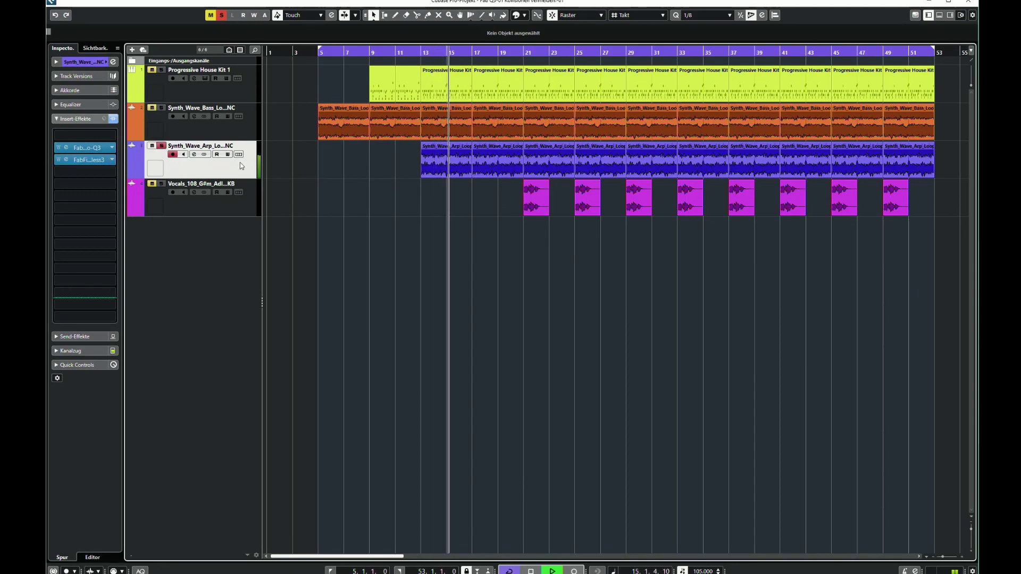
key("space")
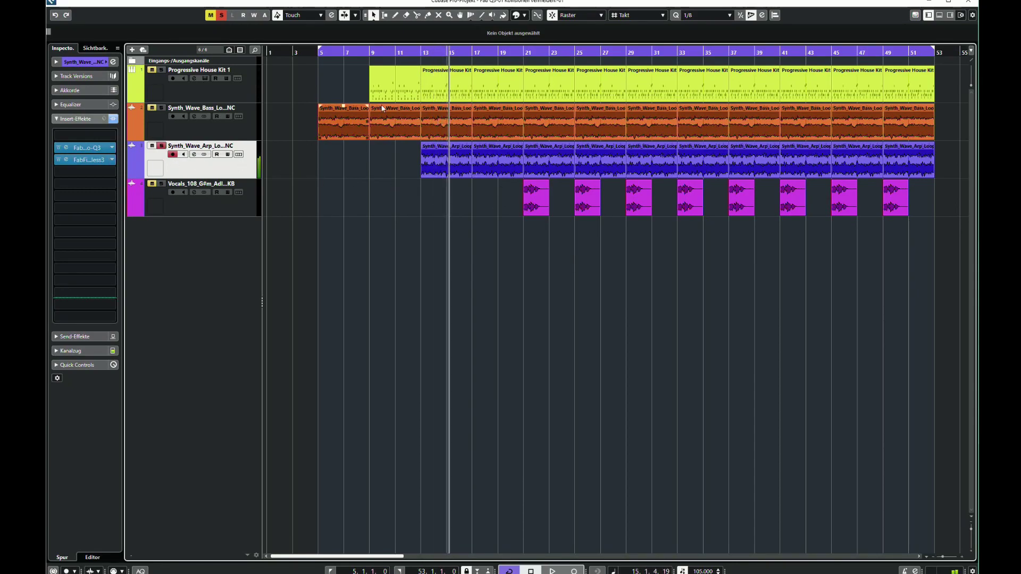
Play the soloed arp, bass and drum kit from bar 13, and clear all solos before stopping playback.
left_click(422, 53)
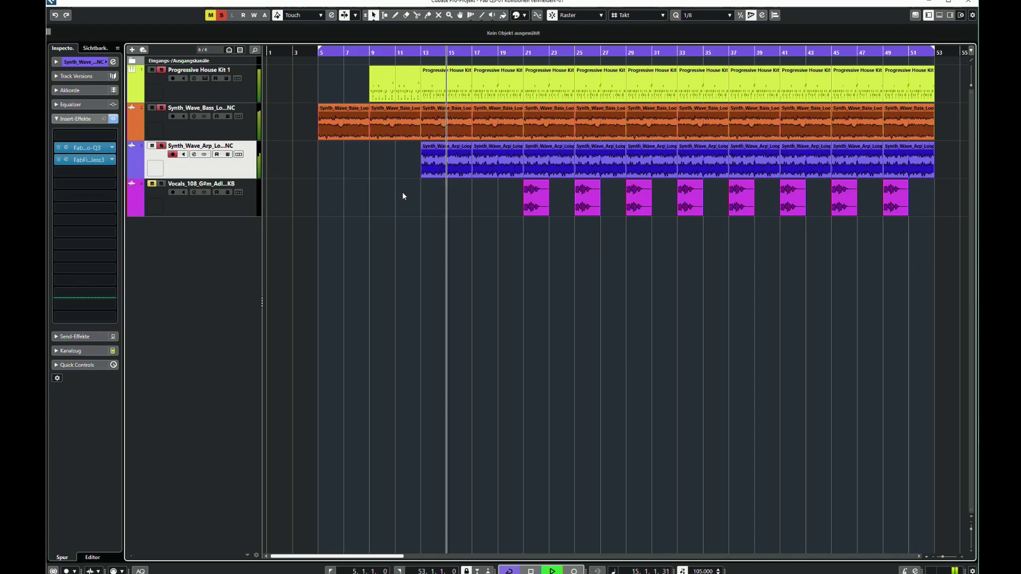
left_click(222, 16)
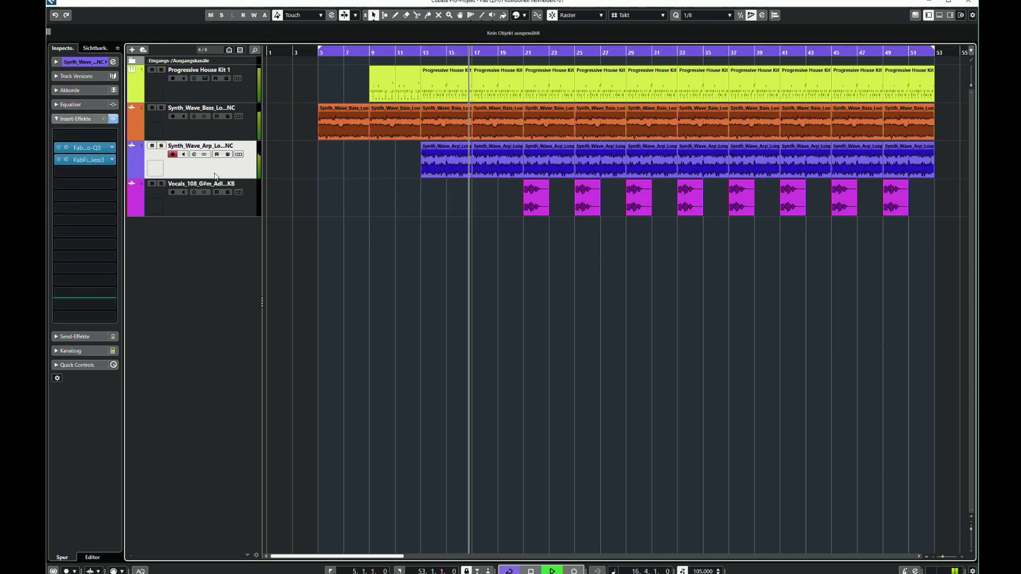
key("space")
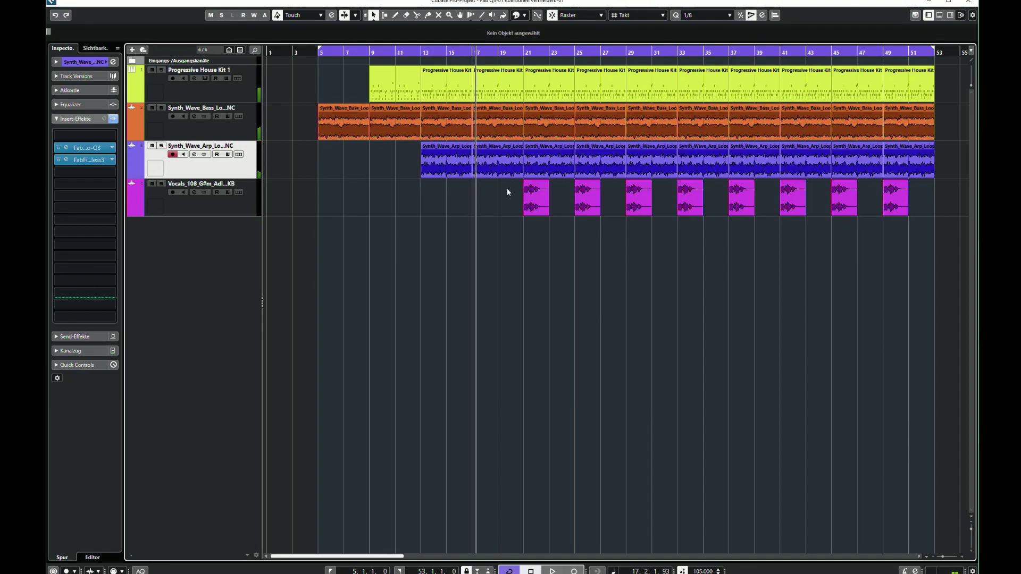
Solo the vocal track together with the Synth_Wave_Arp track and play them from bar 21.
left_click(195, 200)
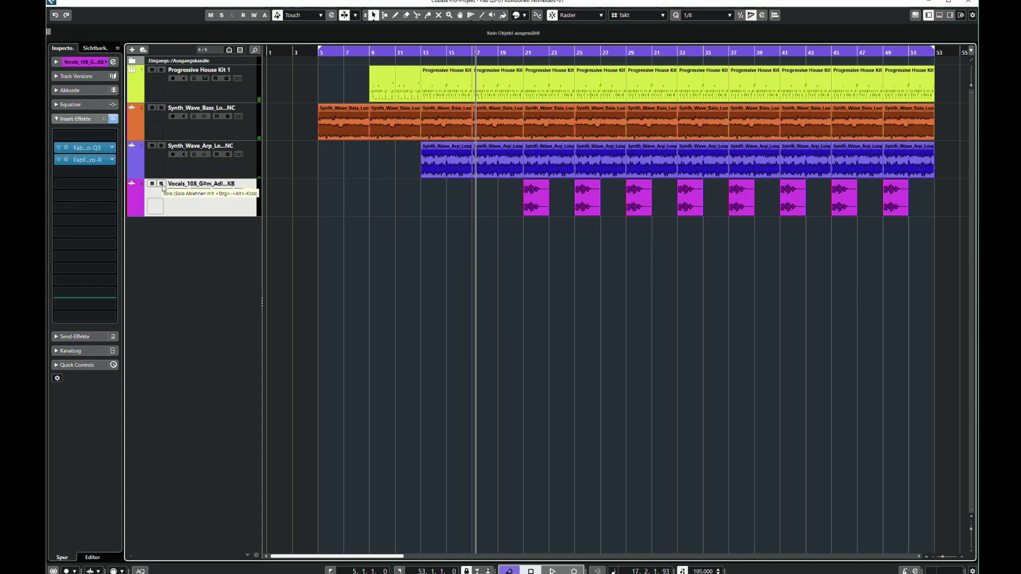
left_click(528, 57)
key("space")
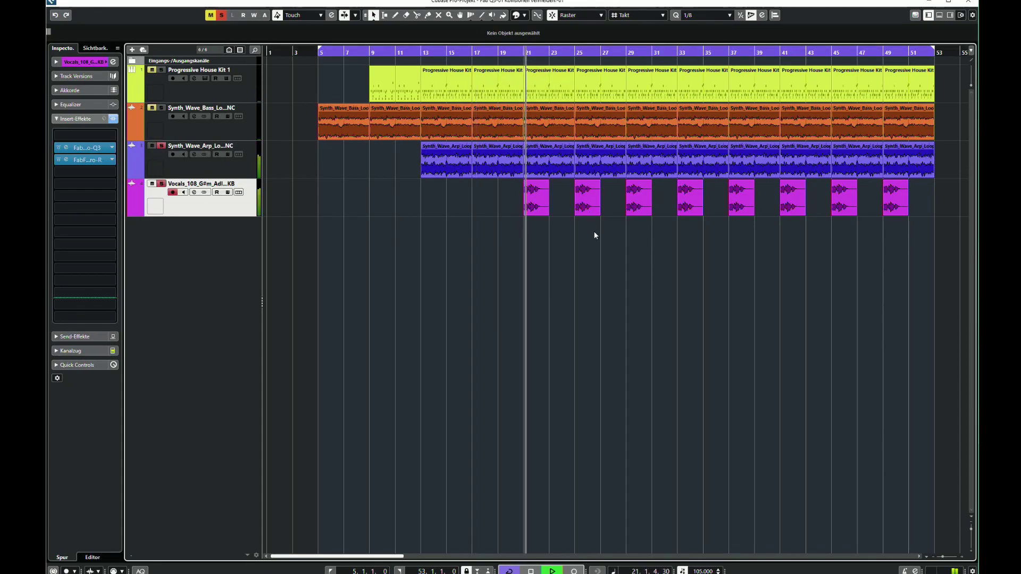
Open the vocal track's Pro-Q 3 and examine its analyzer with Synth_Wave_Arp_Loop as the external spectrum.
left_click(95, 148)
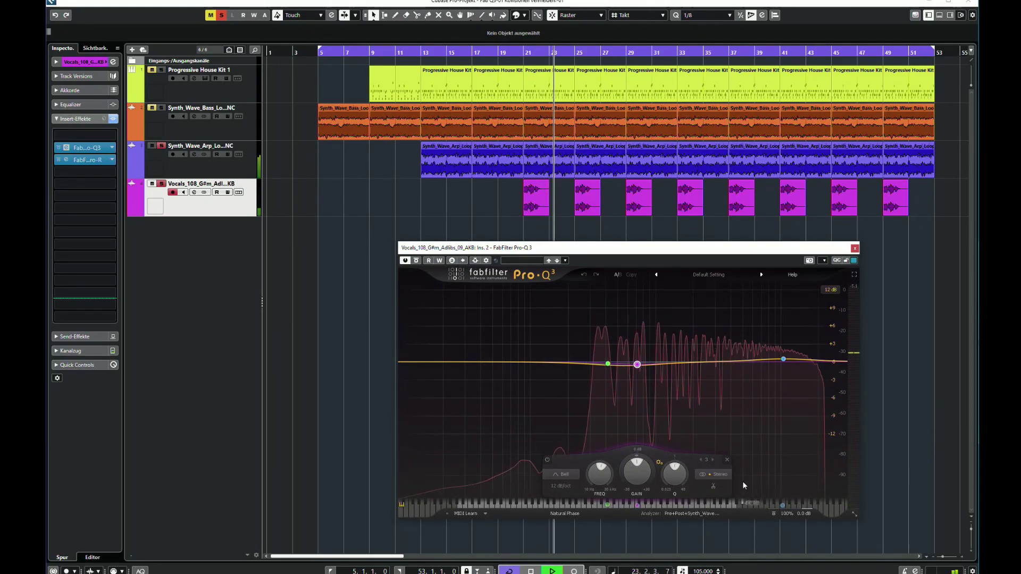
left_click(710, 516)
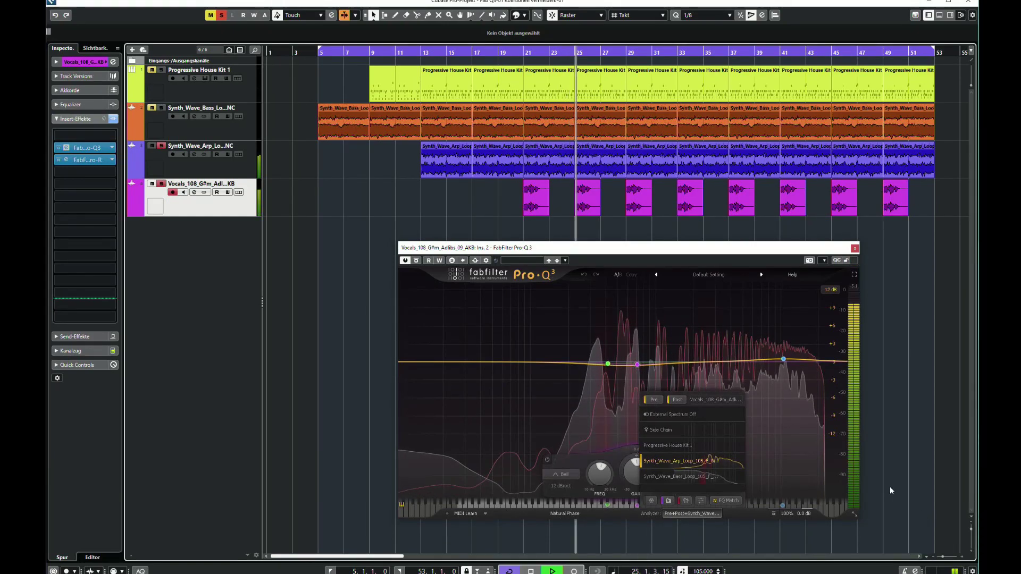
left_click(716, 514)
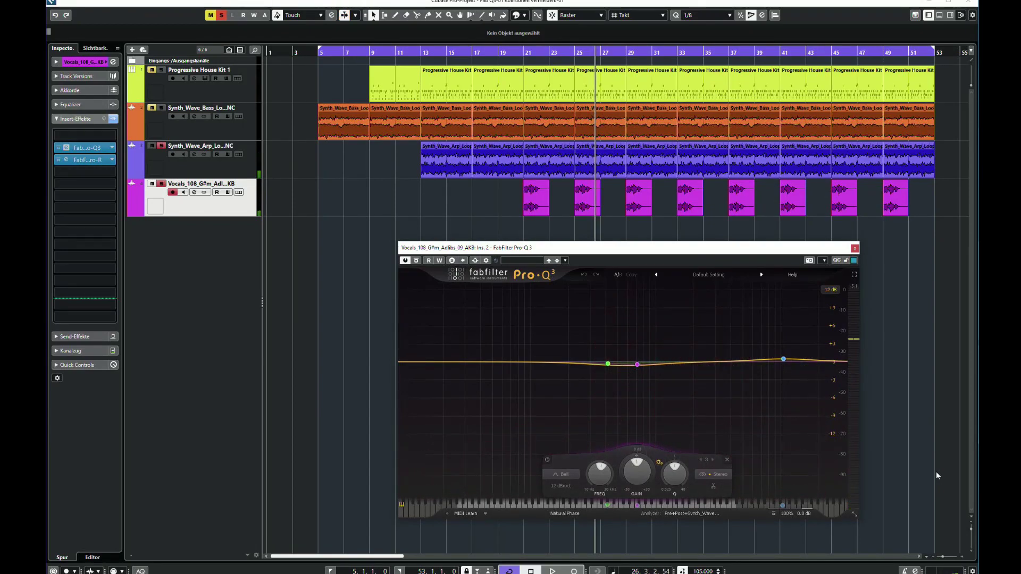
left_click(684, 511)
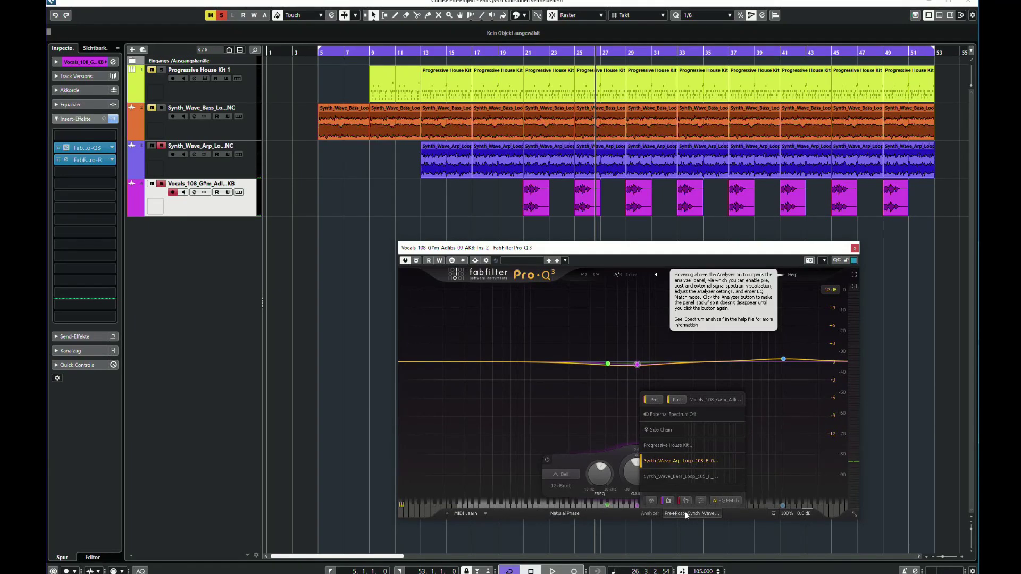
left_click(686, 458)
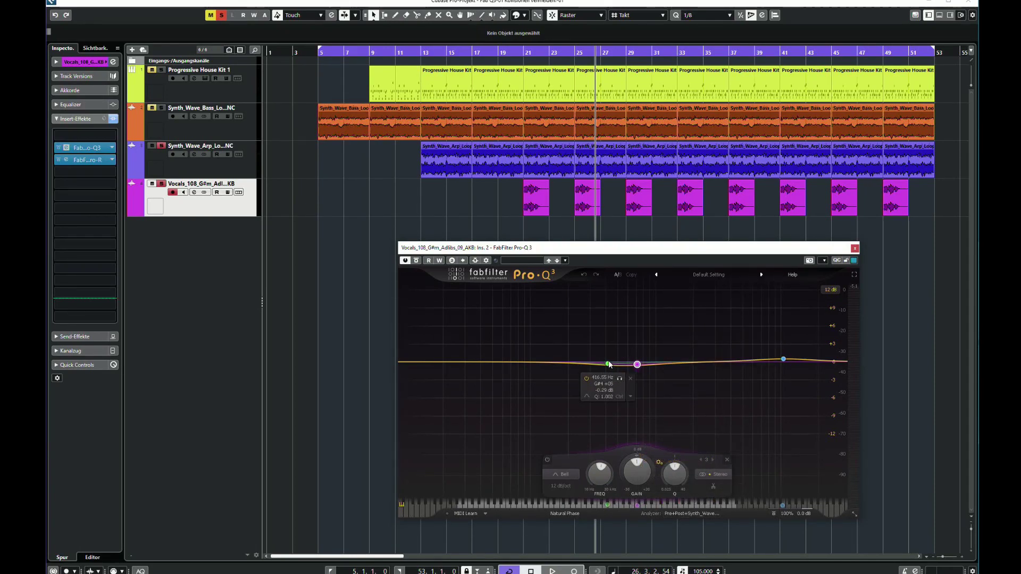
During playback, set the vocal EQ's lowest band to a cut of about 2.45 dB at 382 Hz with a Q of about 2.07.
key("space")
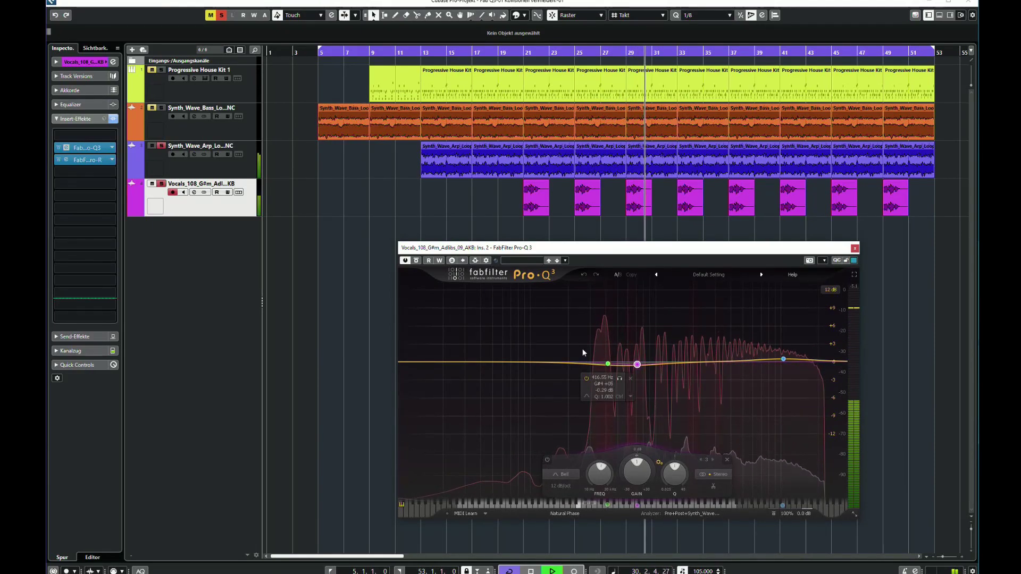
left_click_drag(608, 363, 602, 333)
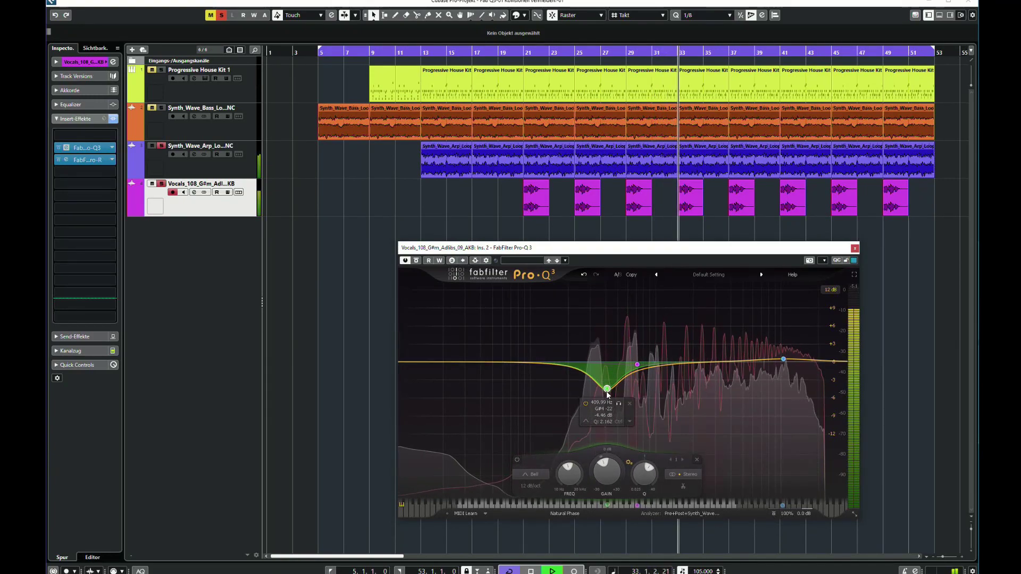
left_click_drag(607, 433, 603, 381)
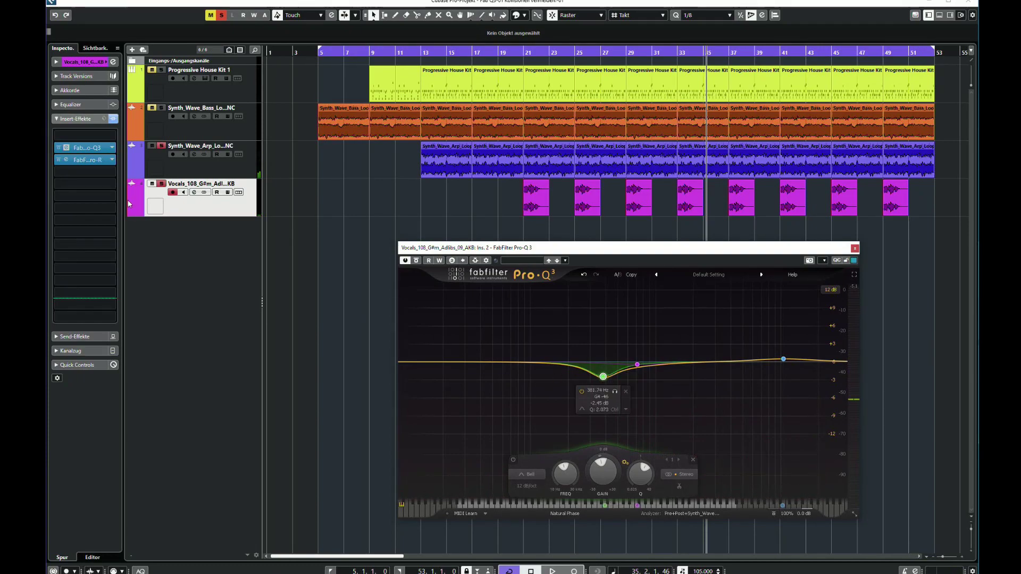
Insert FabFilter Pro-MB in the fourth slot of the Synth_Wave_Arp track and arrange its window beside the vocal's Pro-Q 3.
left_click(166, 176)
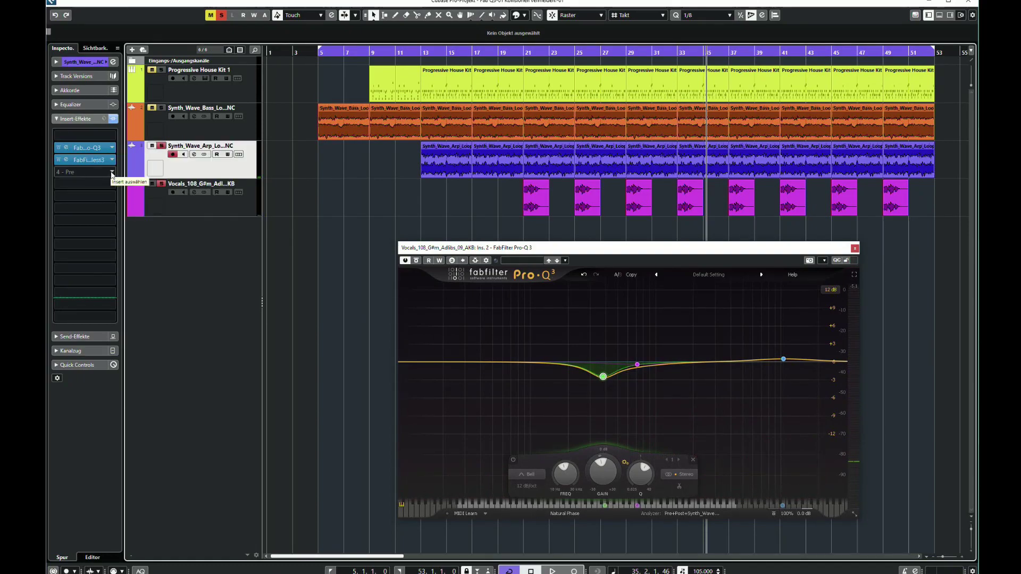
left_click(112, 174)
type("mb")
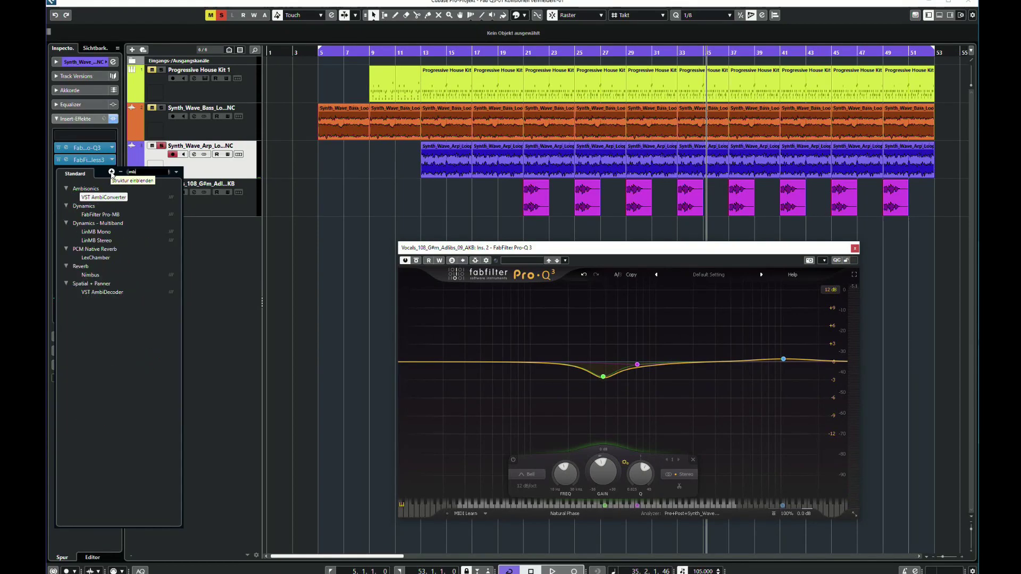
left_click(105, 217)
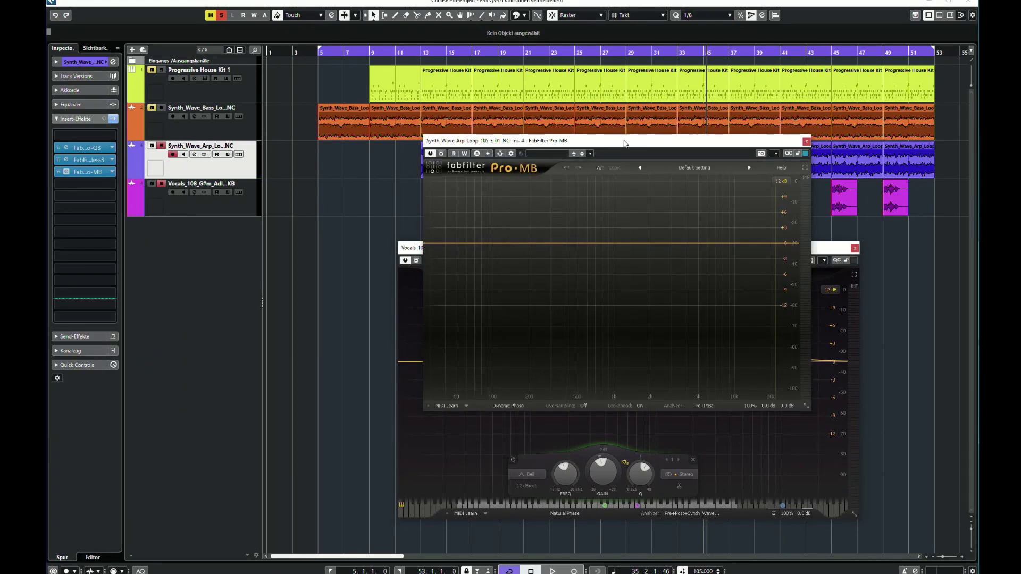
left_click_drag(624, 142, 313, 172)
left_click_drag(630, 248, 687, 260)
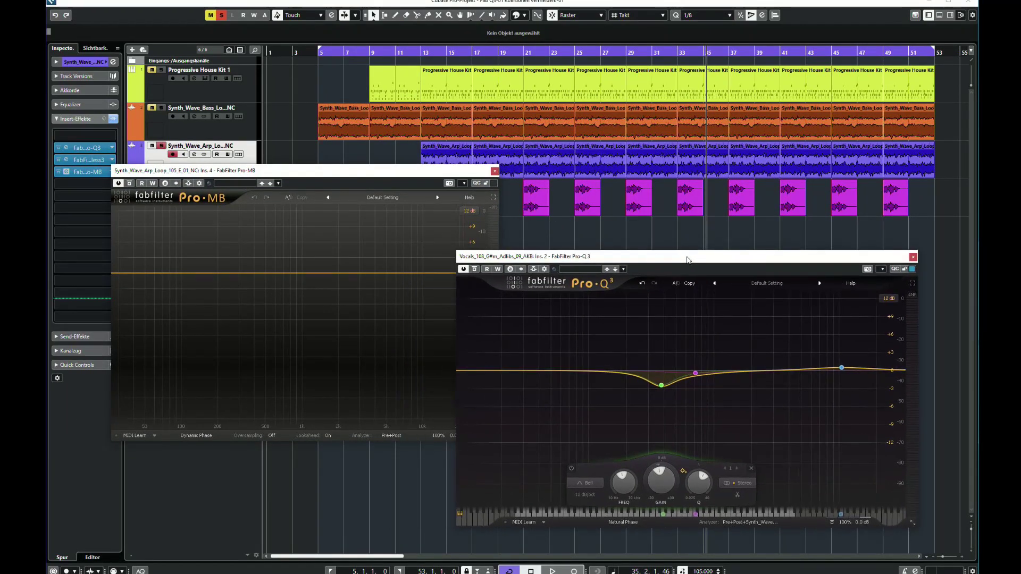
left_click_drag(278, 174, 340, 174)
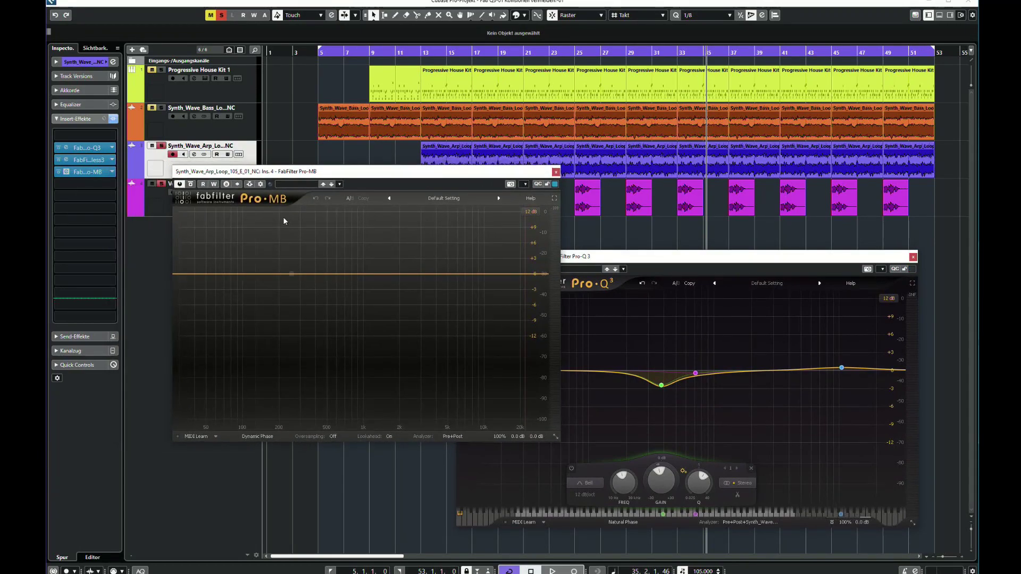
Add the vocal track as the side-chain source of the arp's Pro-MB and close the routing settings.
left_click(261, 185)
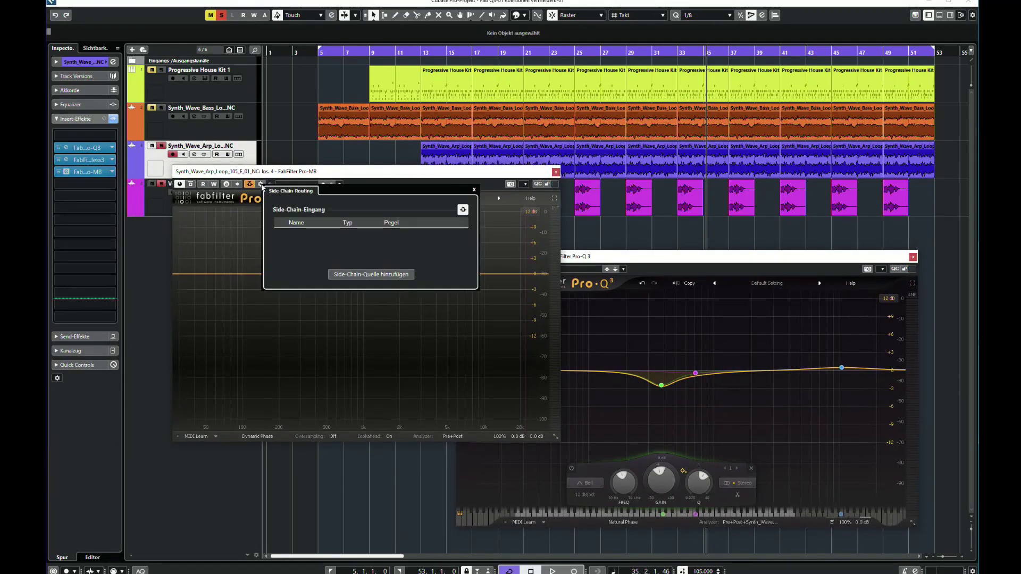
left_click(351, 275)
left_click(410, 316)
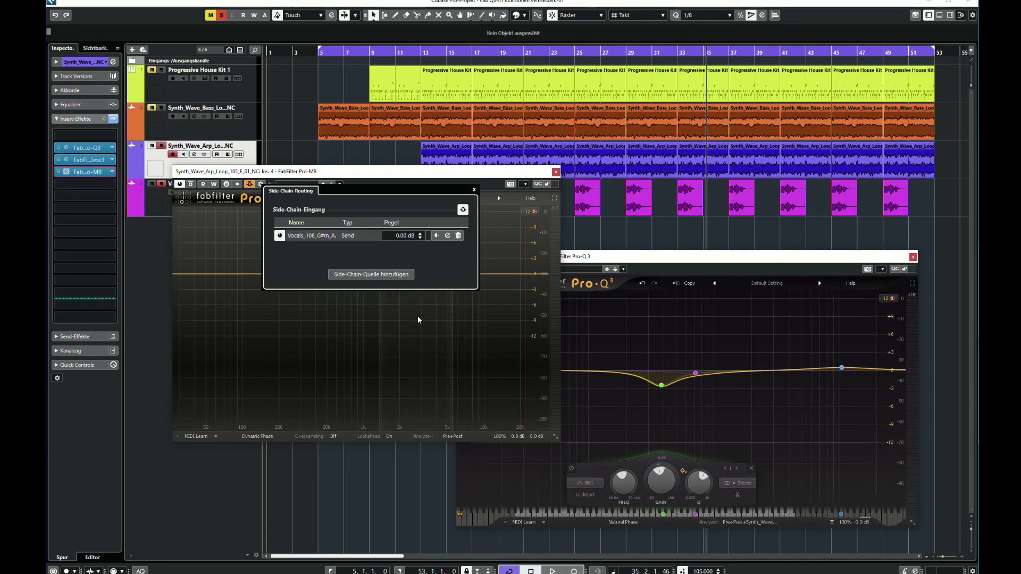
left_click(492, 174)
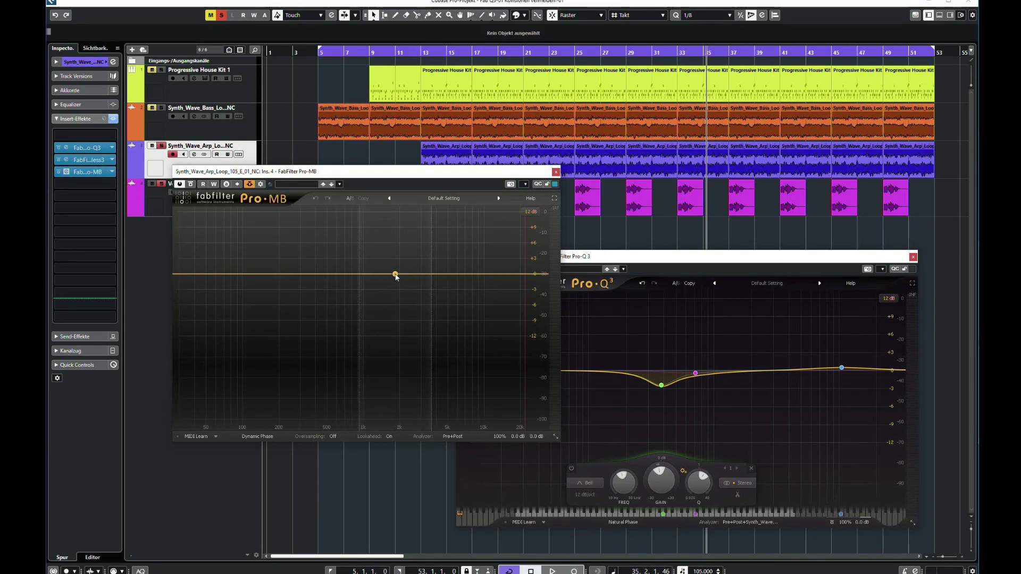
Create a Pro-MB compression band spanning about 650 Hz to 4.5 kHz and set its side chain to external.
left_click(377, 275)
left_click_drag(413, 277, 439, 276)
left_click(488, 385)
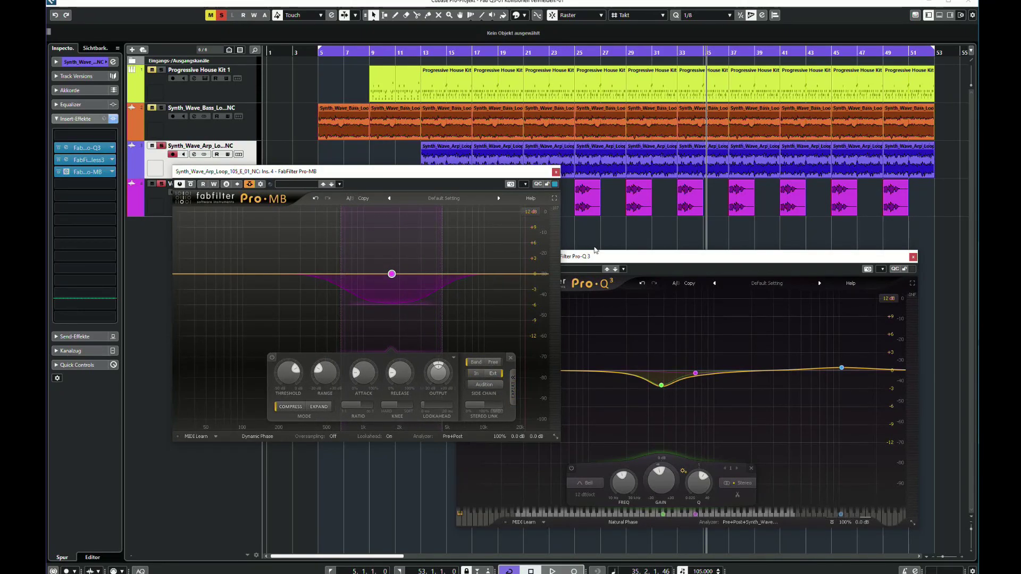
During playback from around bar 23, lower the Pro-MB band's threshold and narrow the band slightly, and close both plug-in windows.
left_click(556, 52)
key("space")
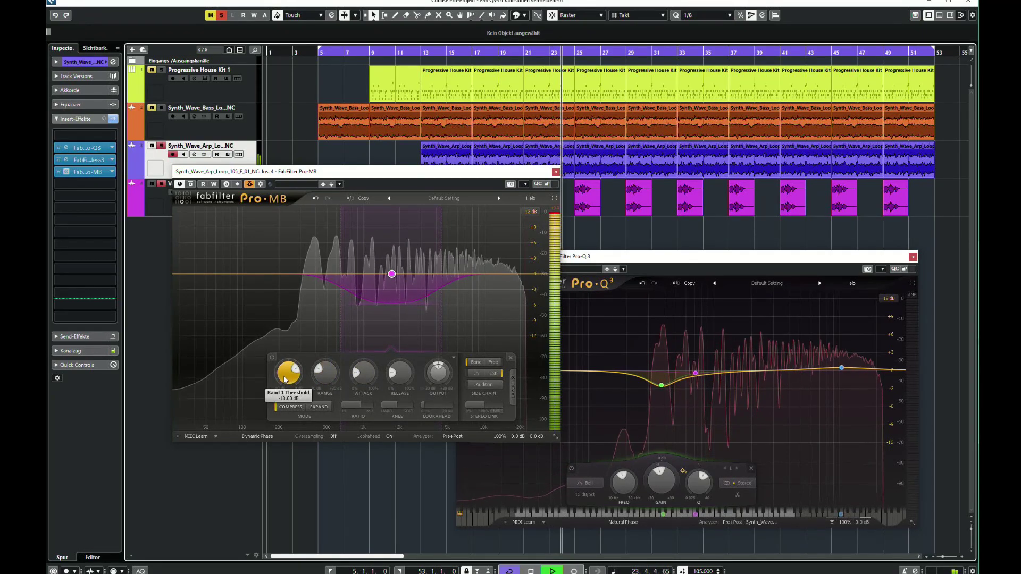
left_click_drag(285, 378, 283, 407)
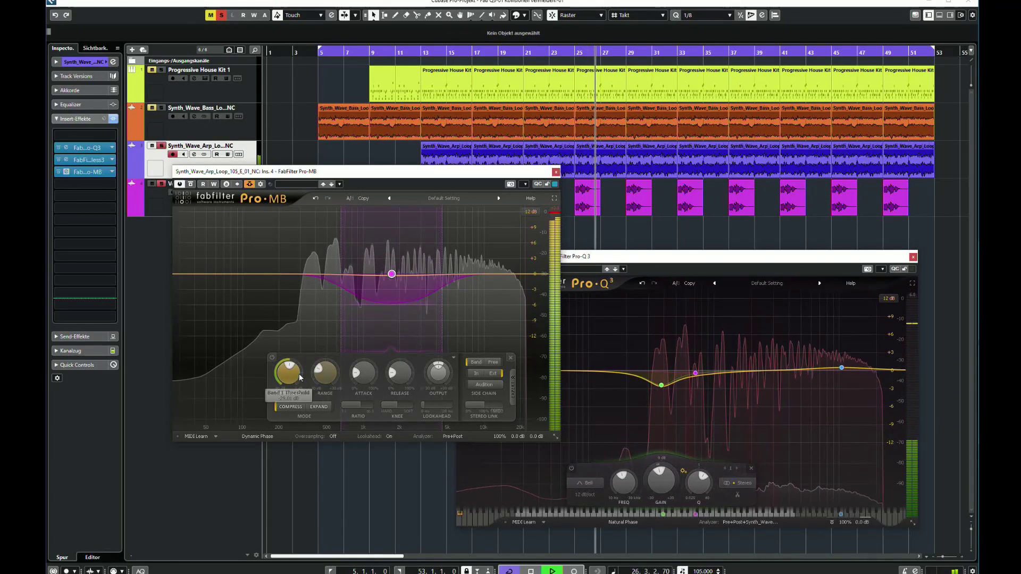
mouse_move(392, 275)
left_mouse_down()
mouse_move(349, 287)
mouse_move(391, 273)
left_mouse_up()
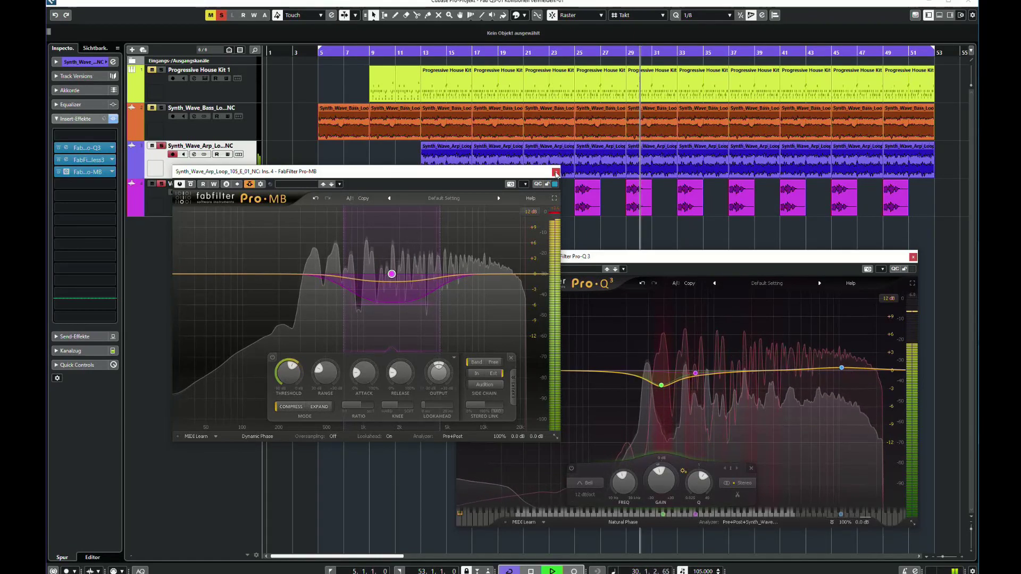
left_click(555, 173)
left_click(345, 187)
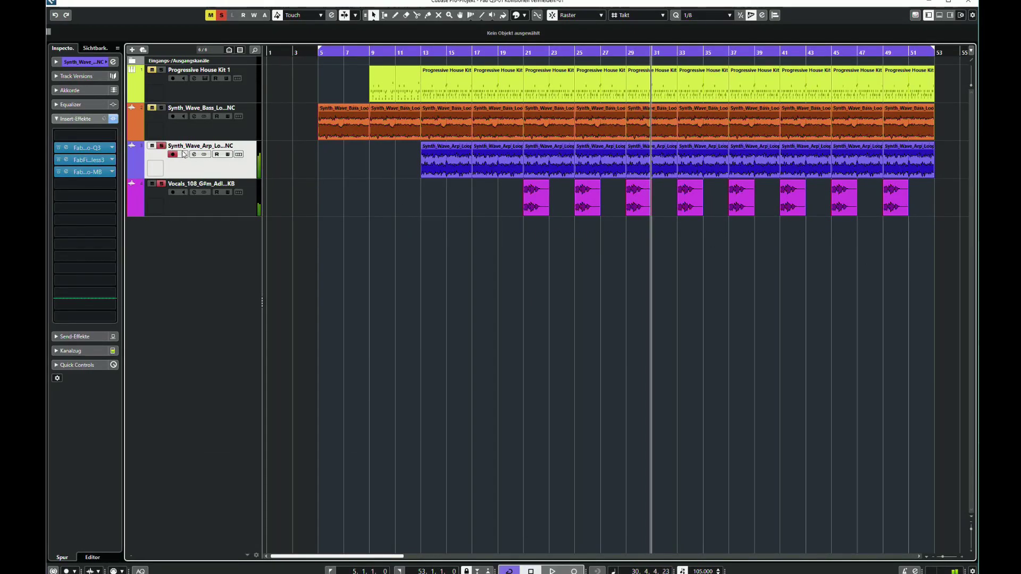